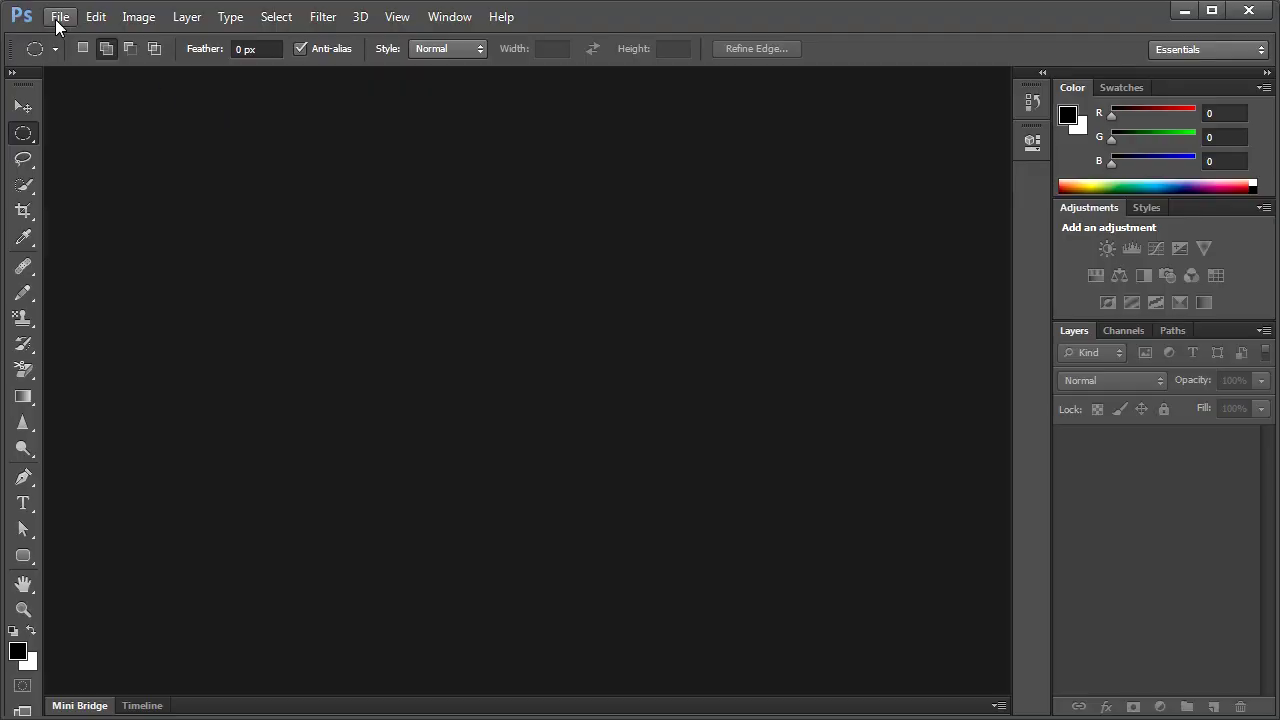
Create a new white document 3000 pixels wide by 2000 pixels high.
click(58, 20)
click(184, 42)
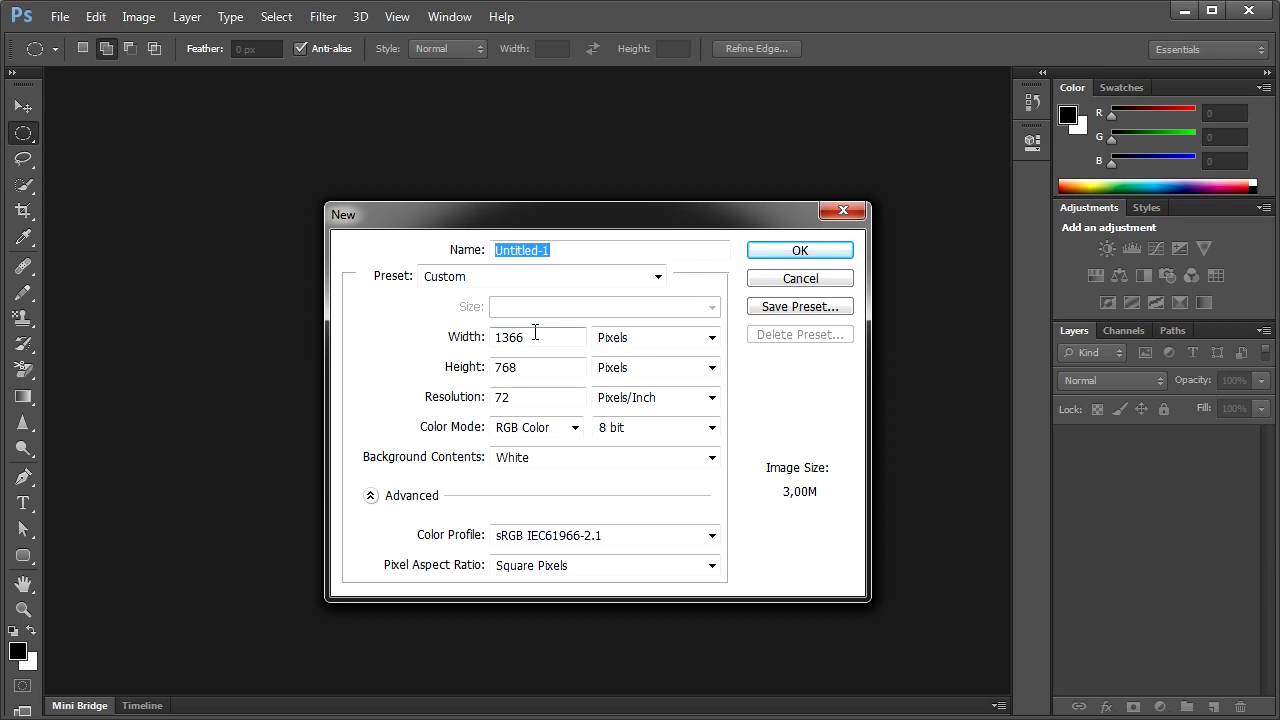
double_click(515, 337)
text(3)
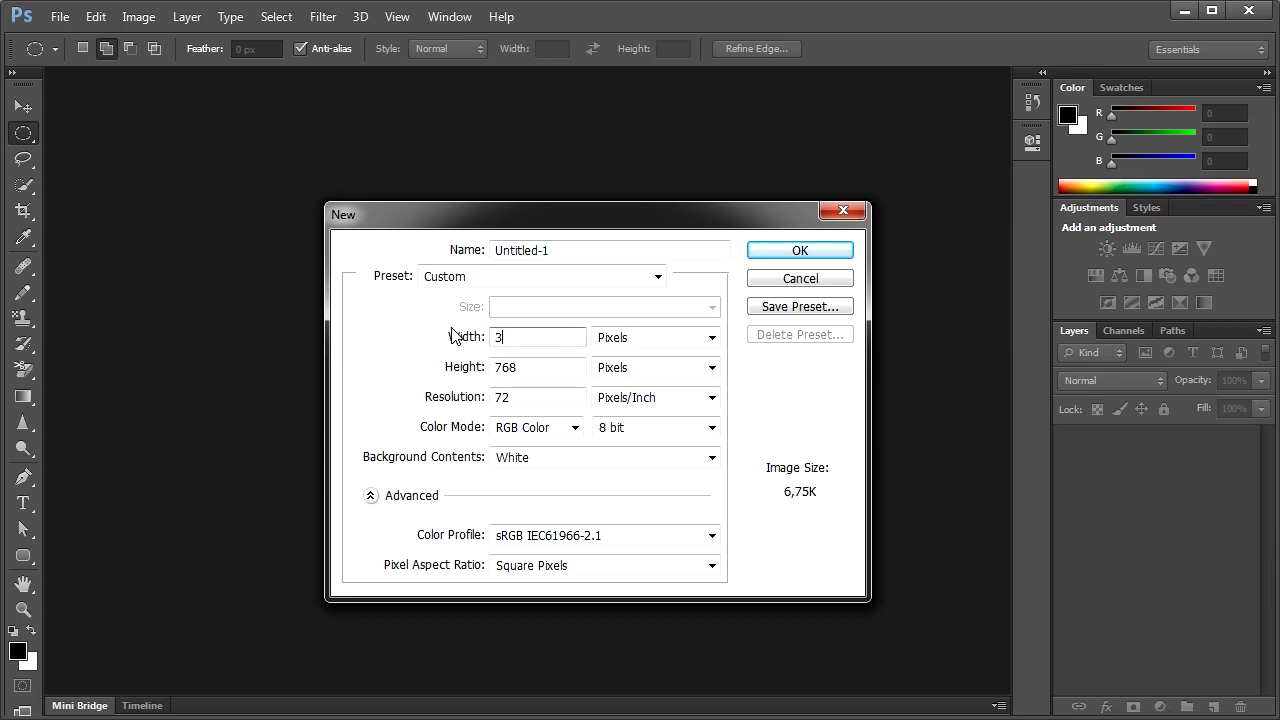
text(000)
key(Tab)
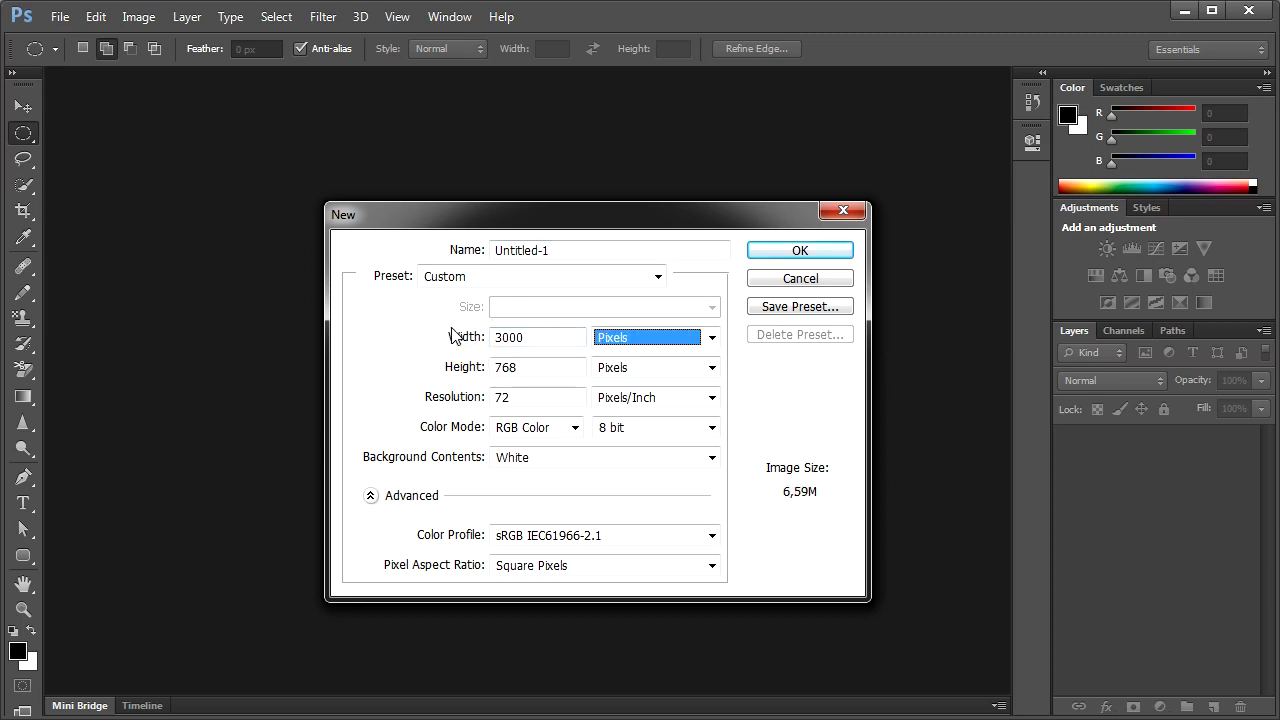
key(Tab)
text(20)
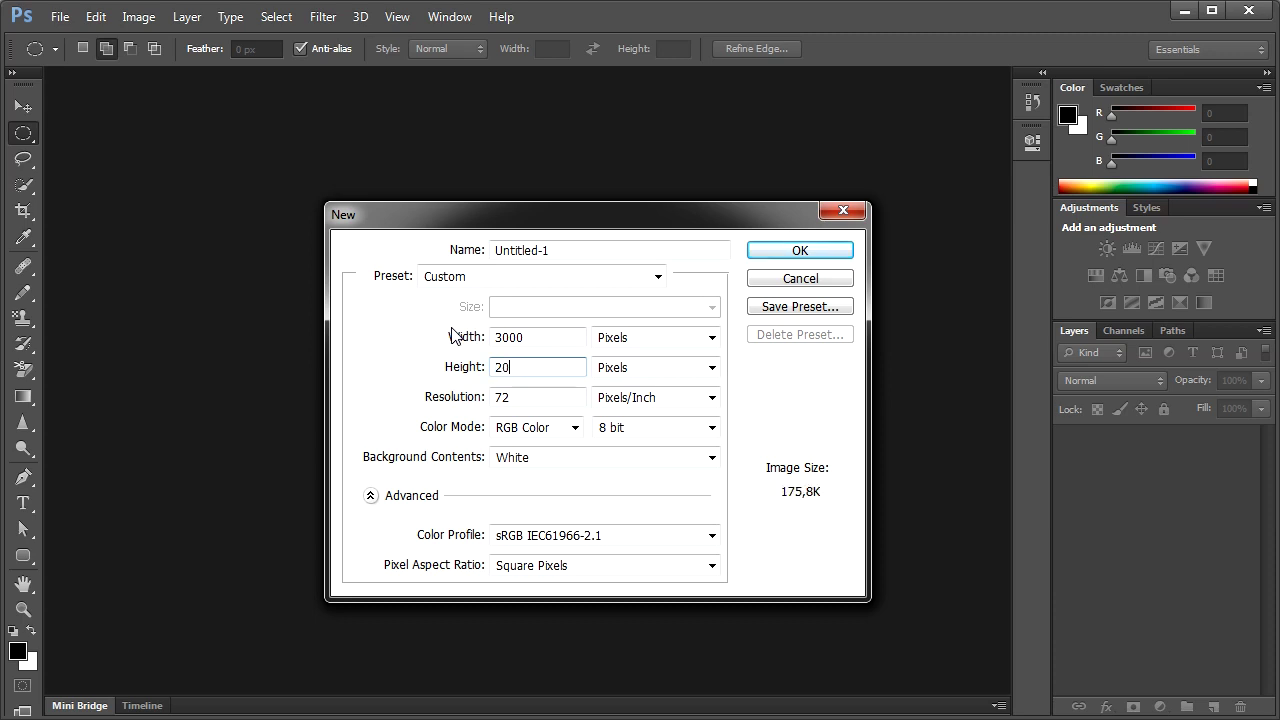
text(00)
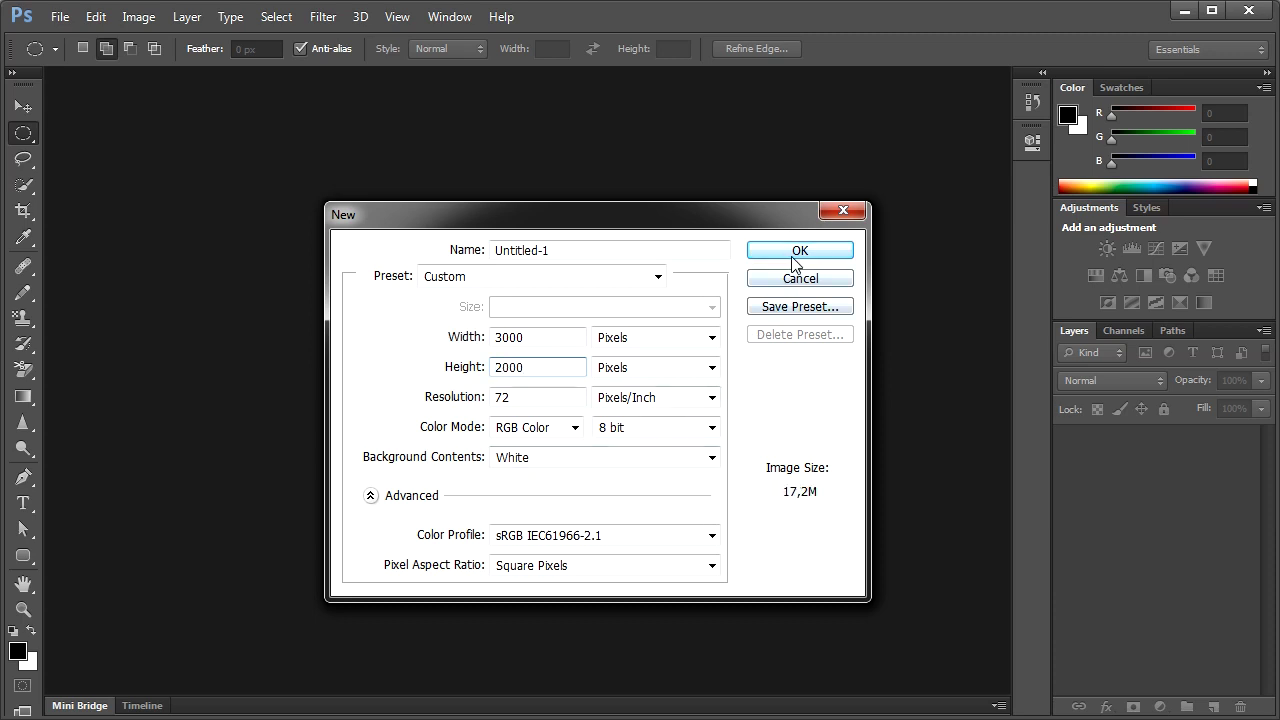
click(797, 255)
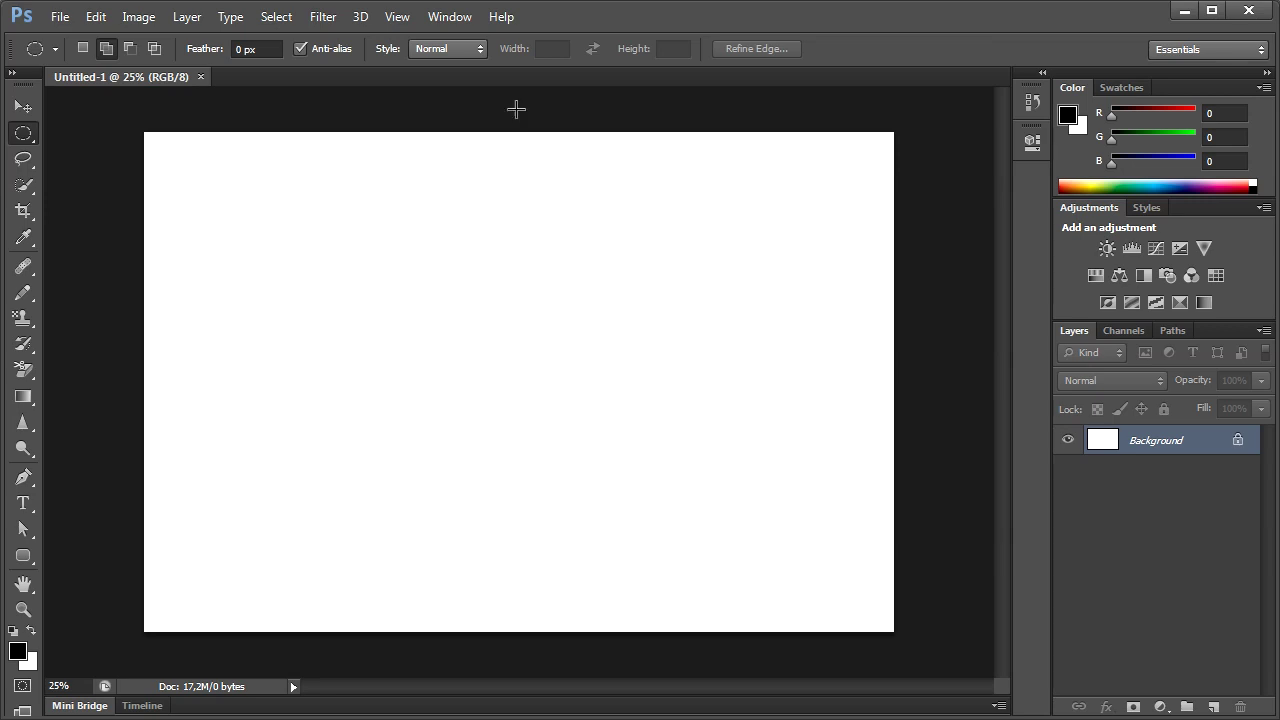
Show the grid over the Untitled-1 canvas via View > Show > Grid.
click(396, 16)
mouse_move(430, 313)
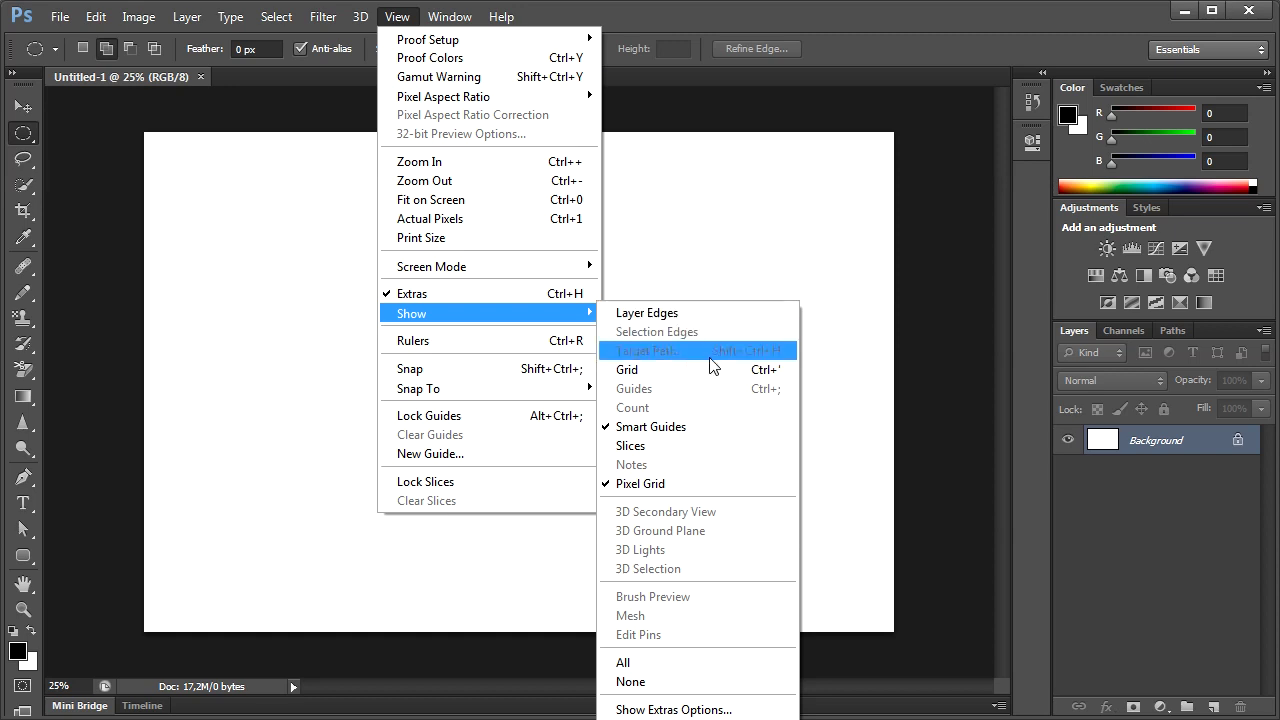
click(714, 376)
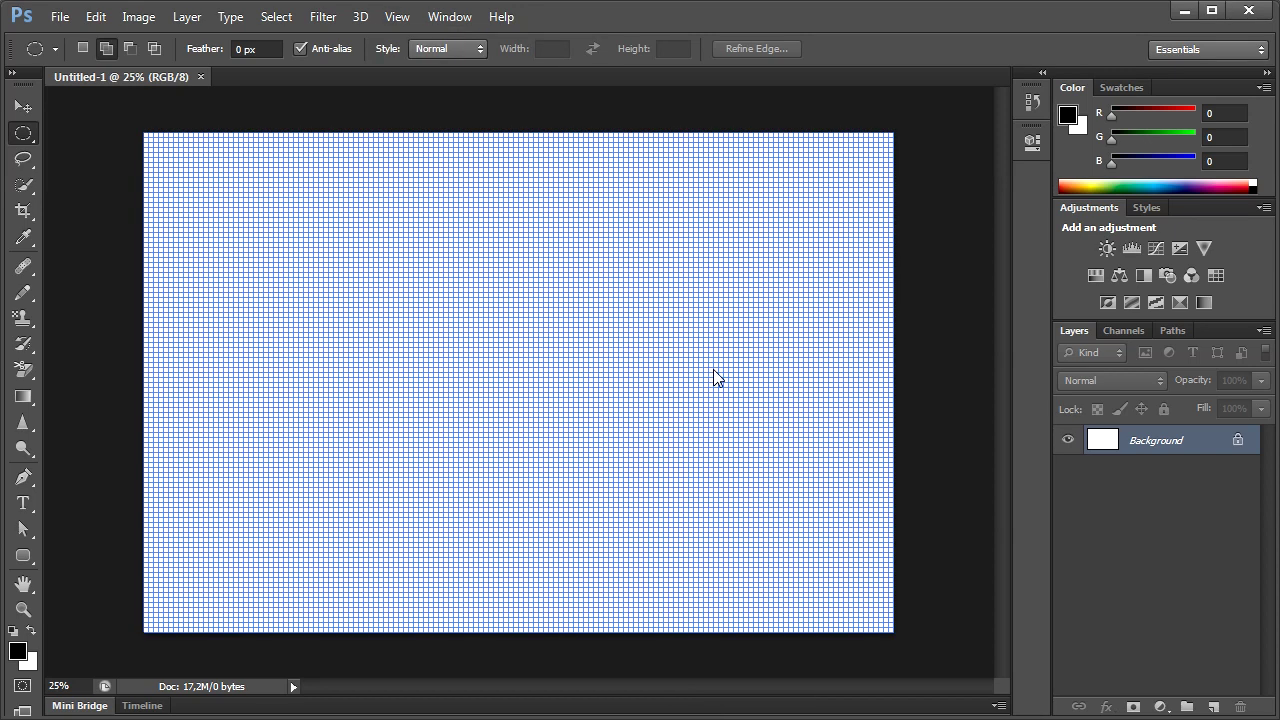
click(95, 17)
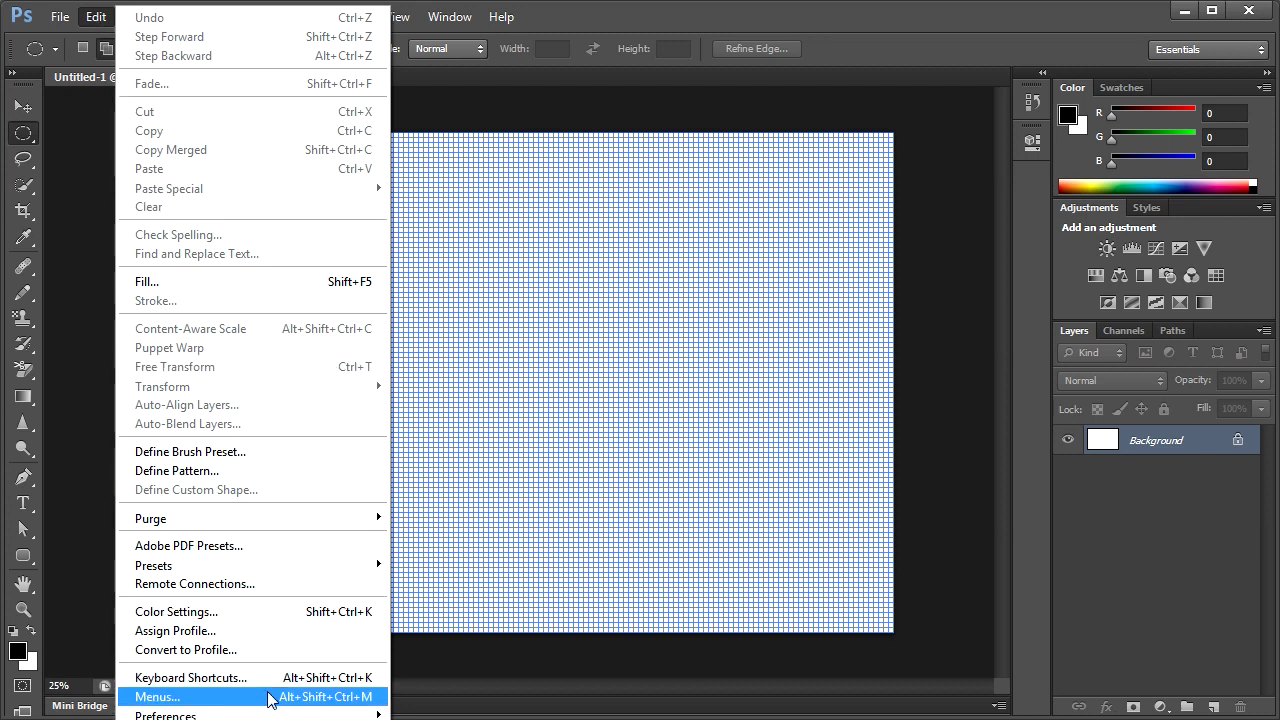
mouse_move(166, 713)
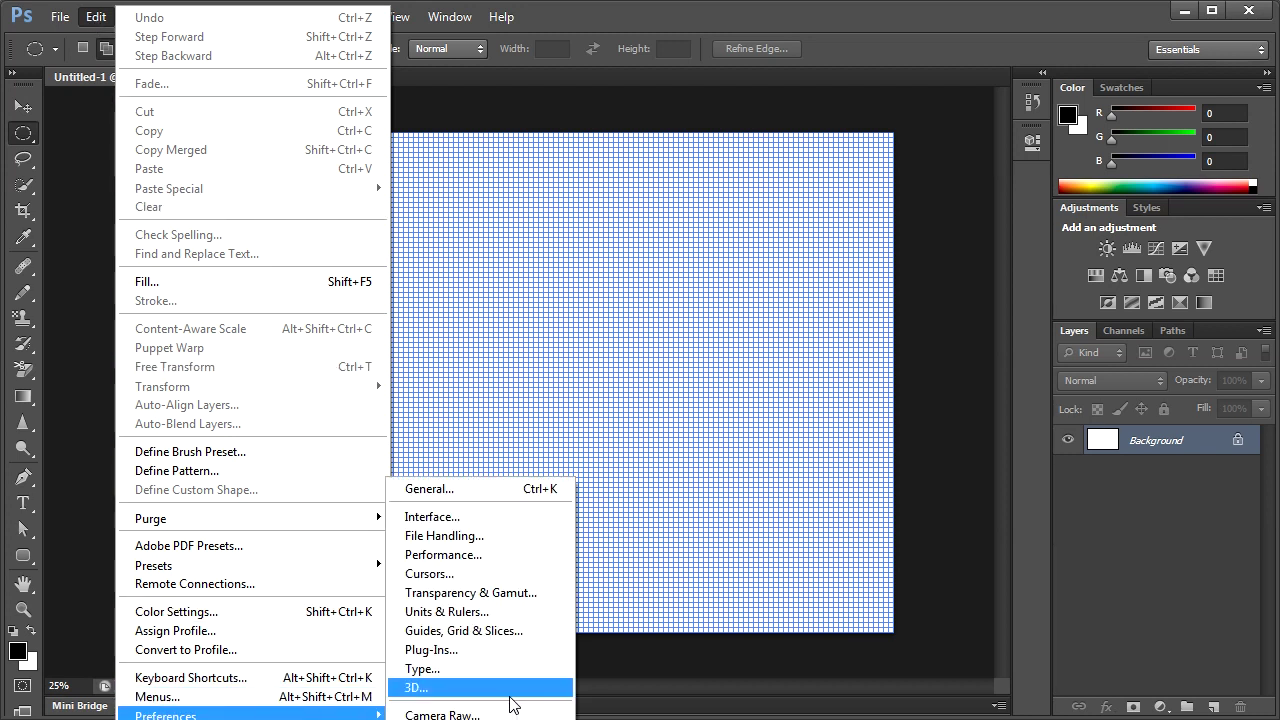
Set the grid colour to Medium Blue with a gridline every 500 pixels.
click(541, 629)
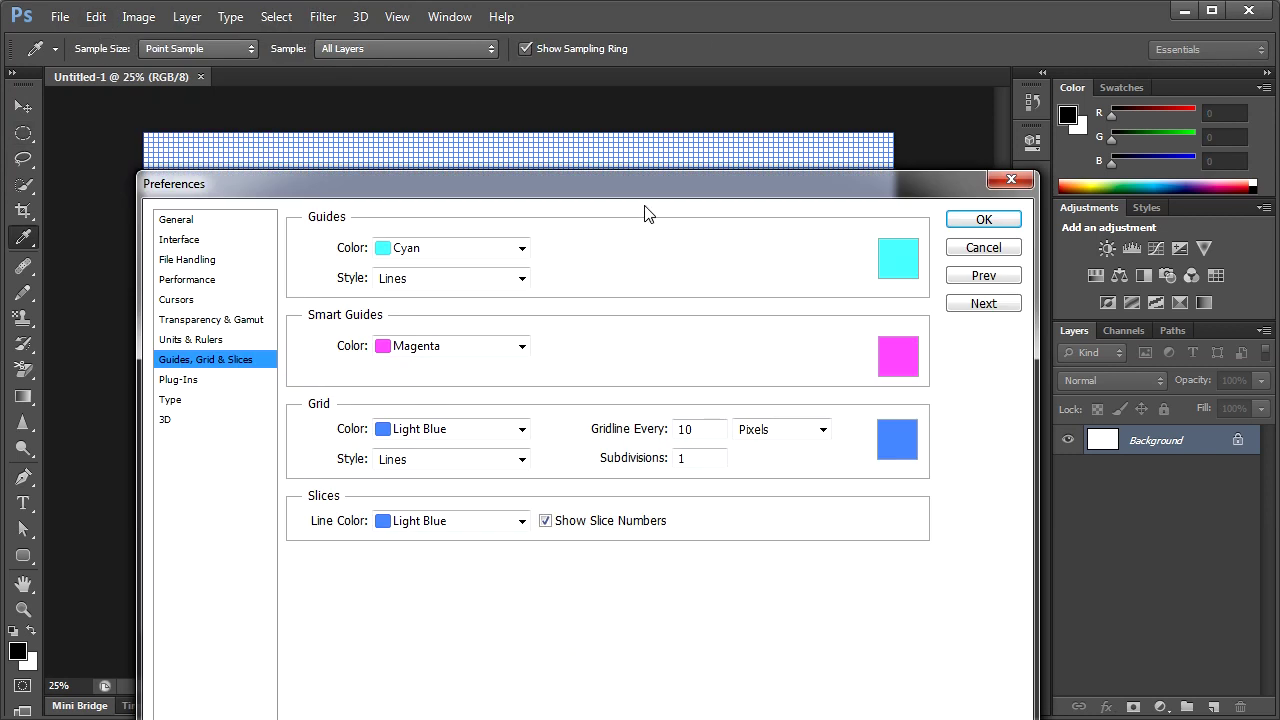
drag(644, 188, 654, 62)
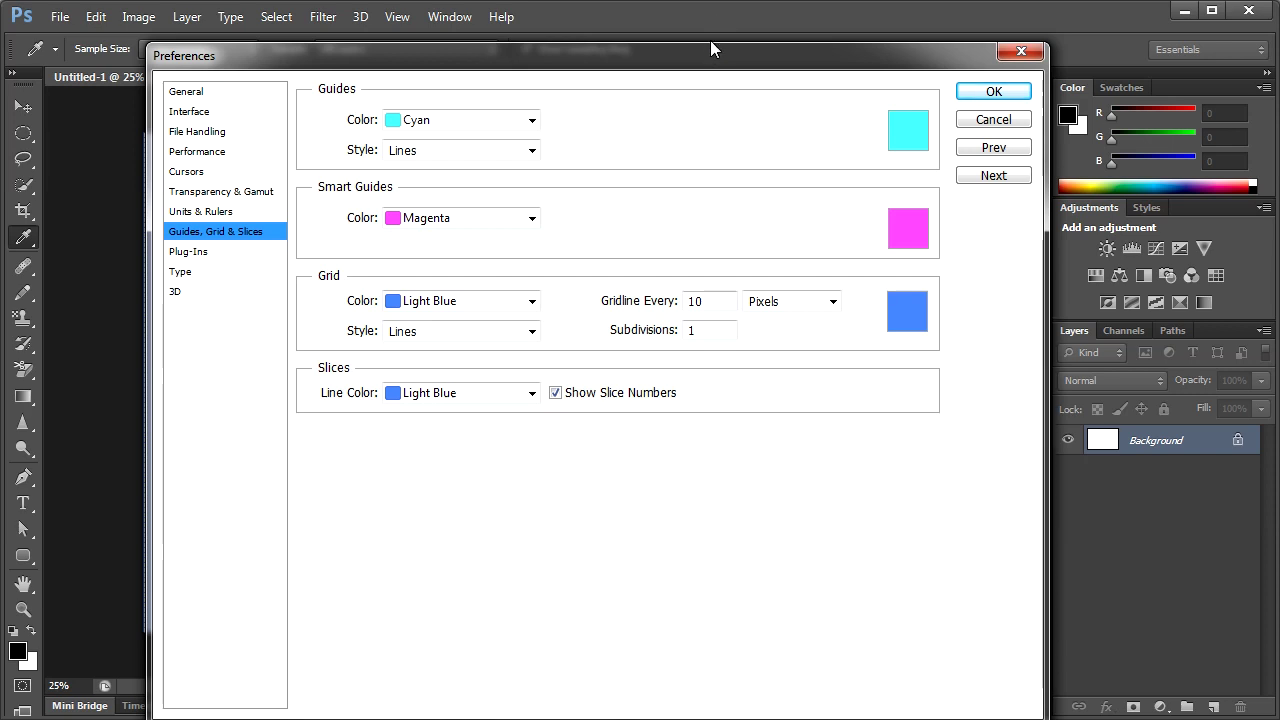
drag(703, 52, 702, 29)
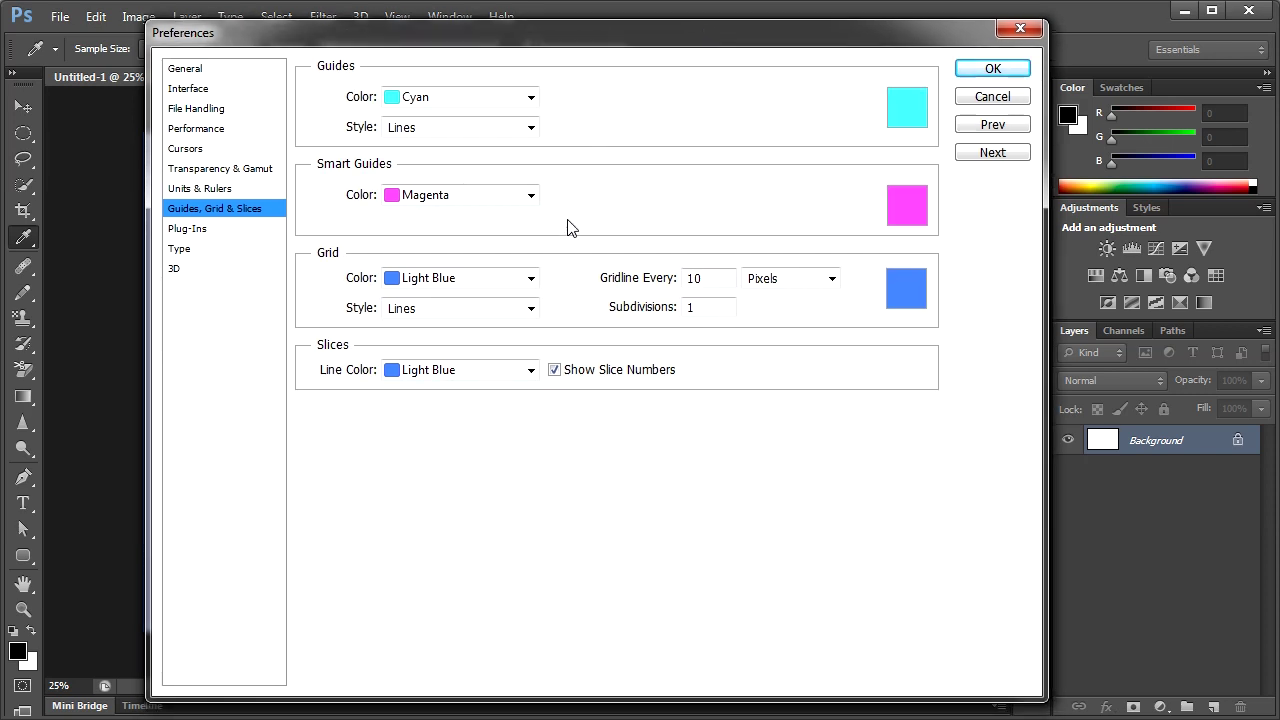
click(530, 278)
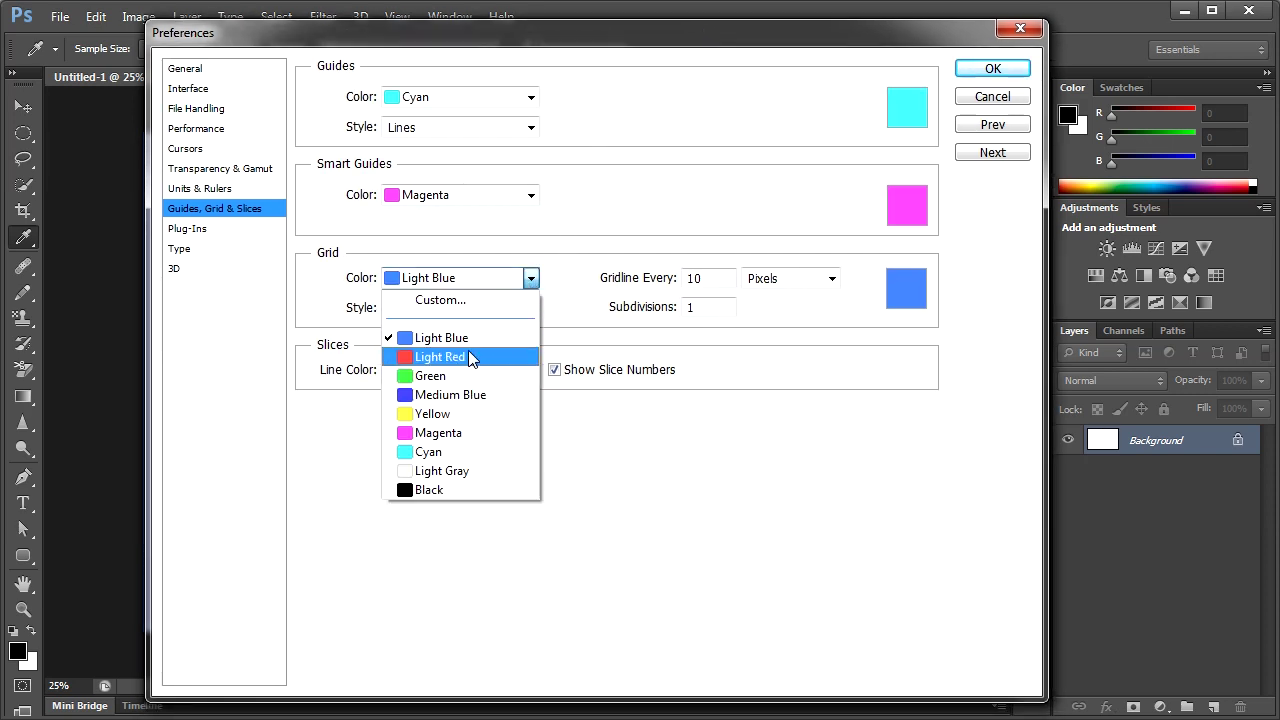
click(460, 395)
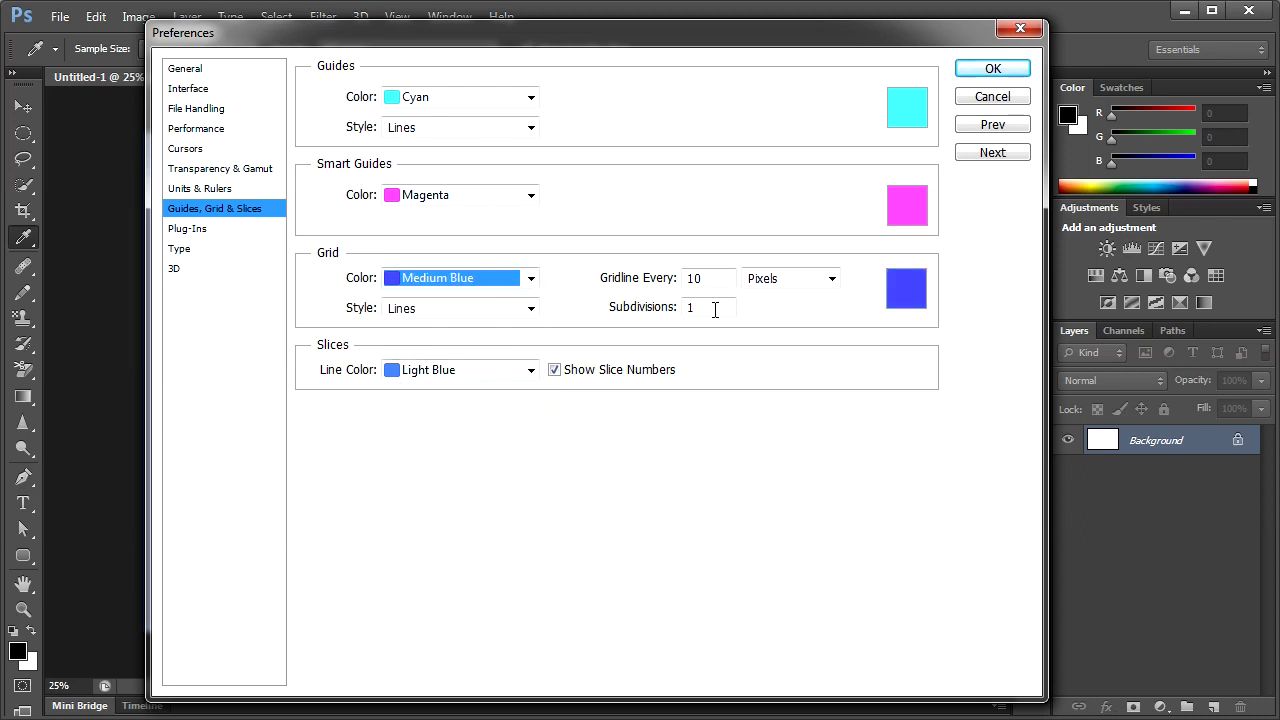
drag(720, 276, 638, 284)
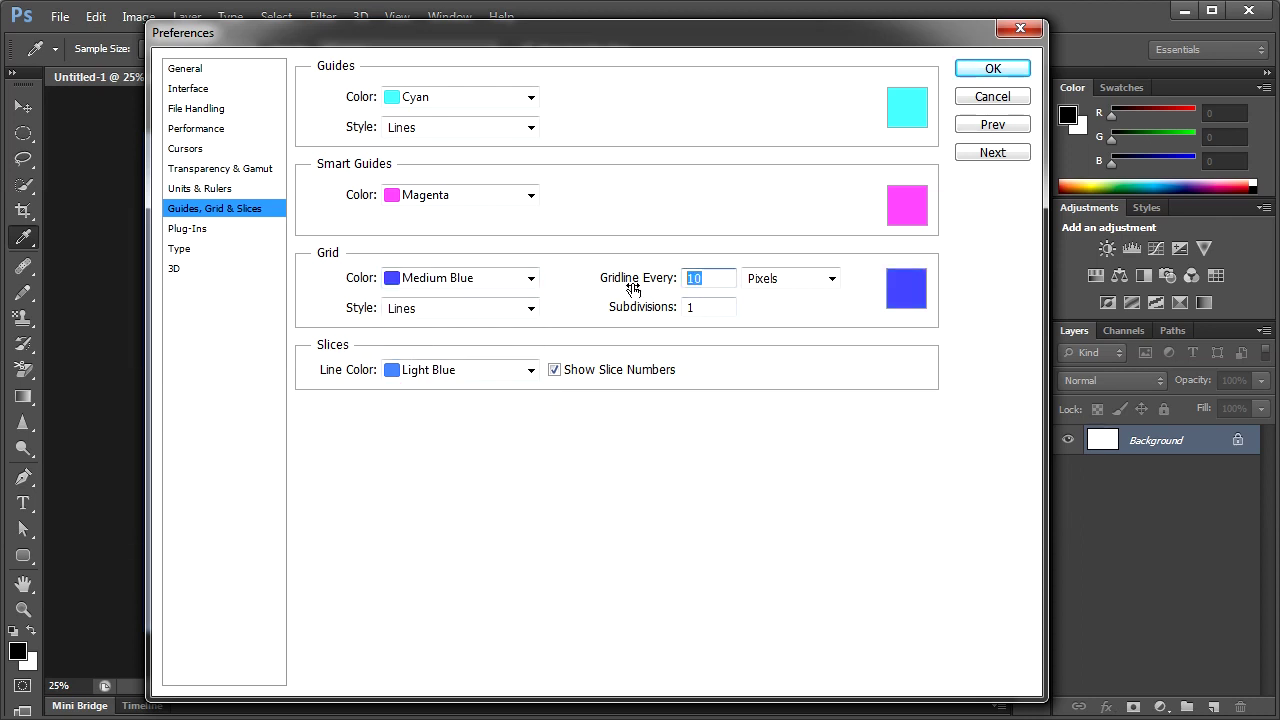
text(500)
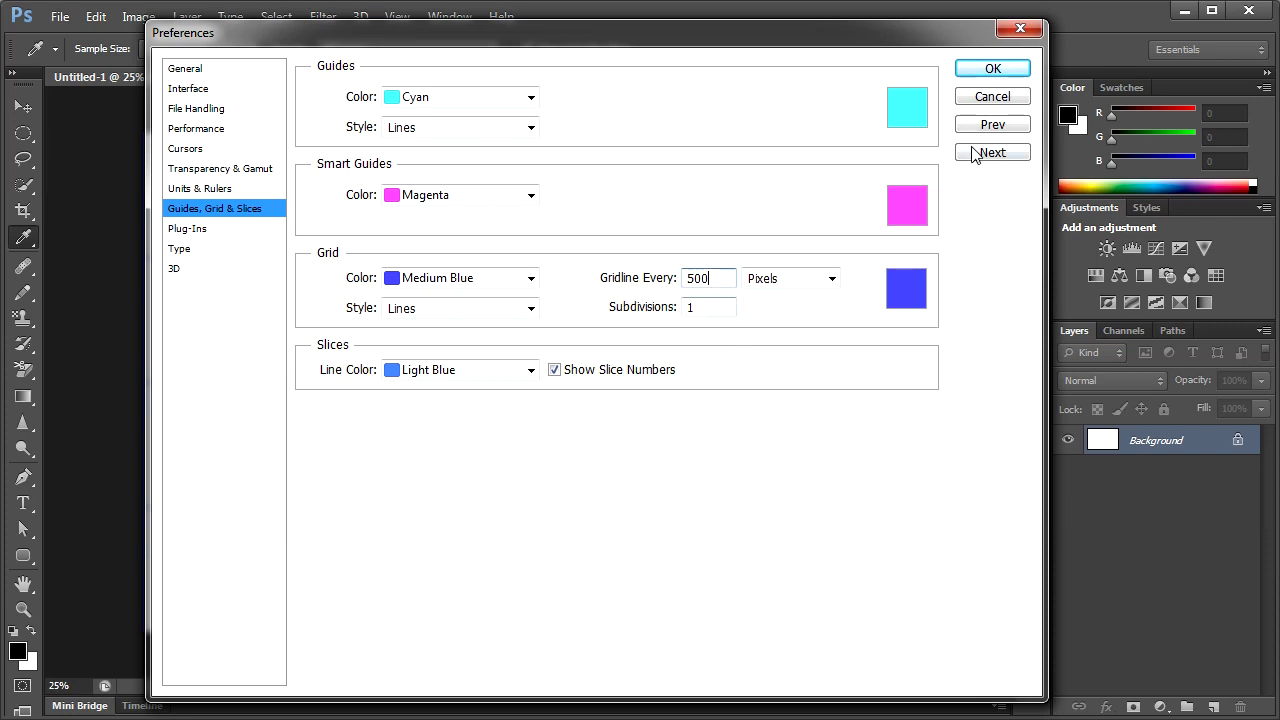
click(980, 72)
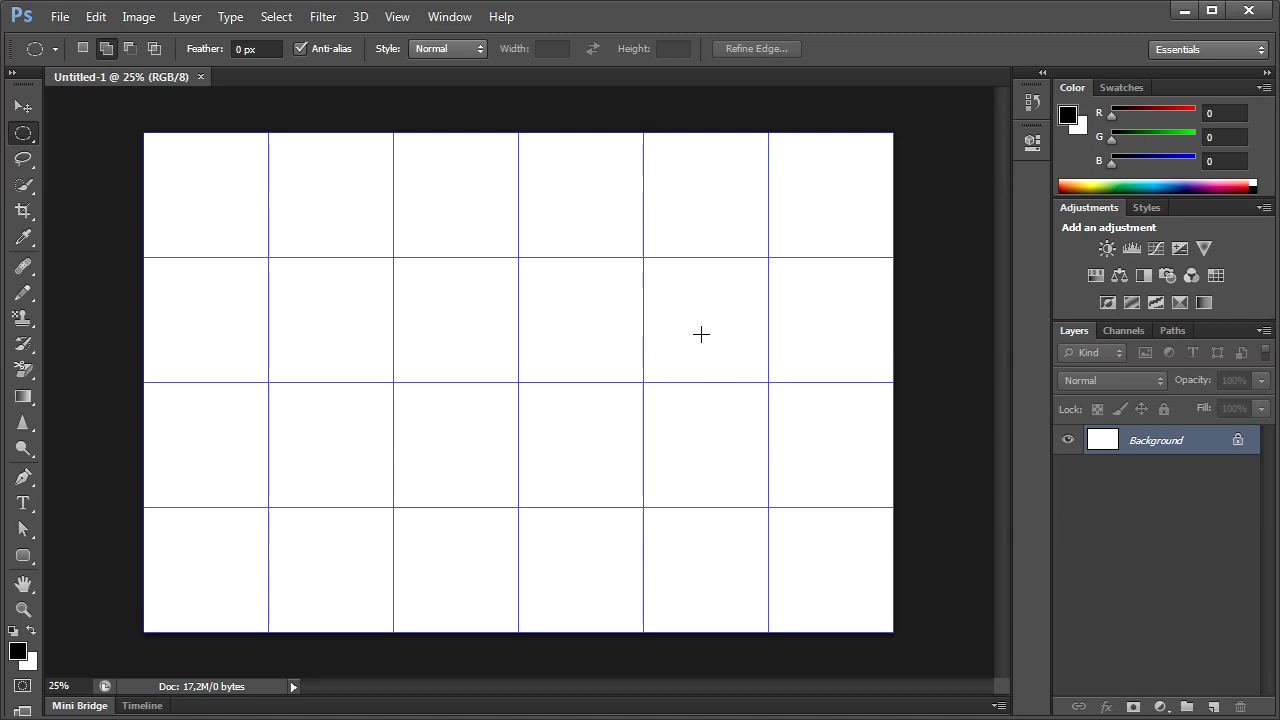
Enable snapping to the grid, fit the canvas on screen, then close Untitled-1.
click(401, 22)
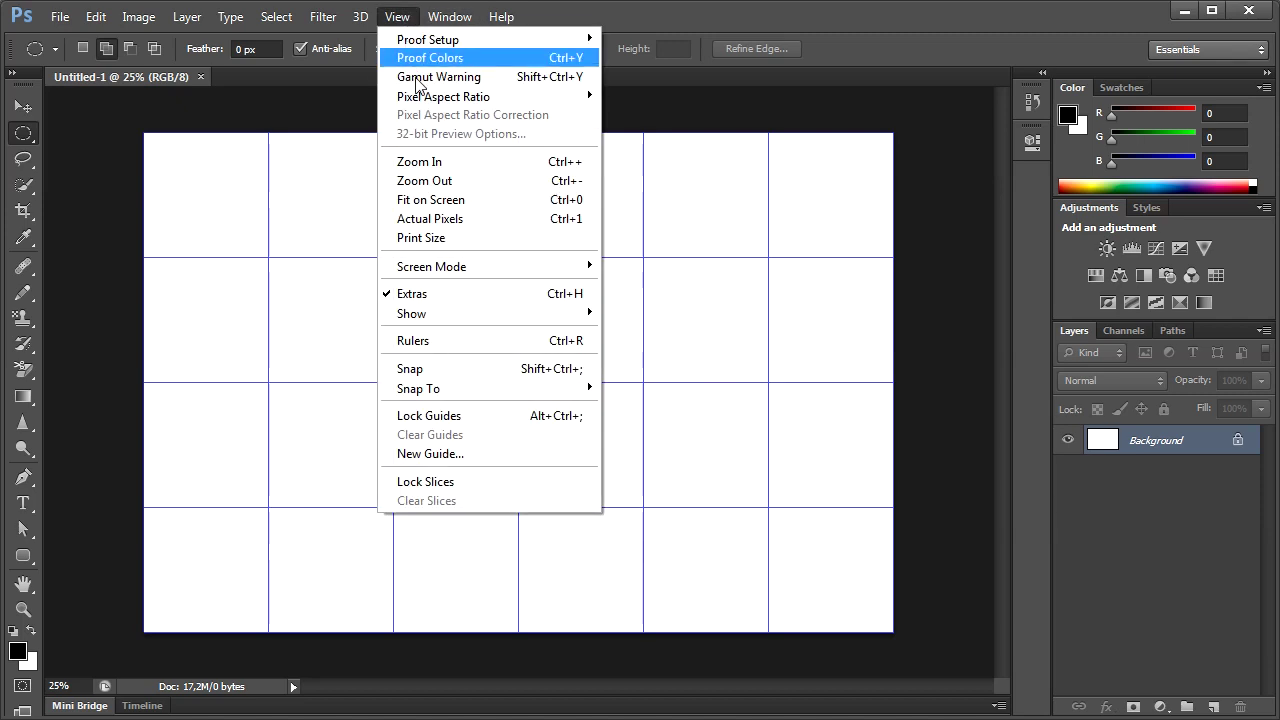
click(498, 375)
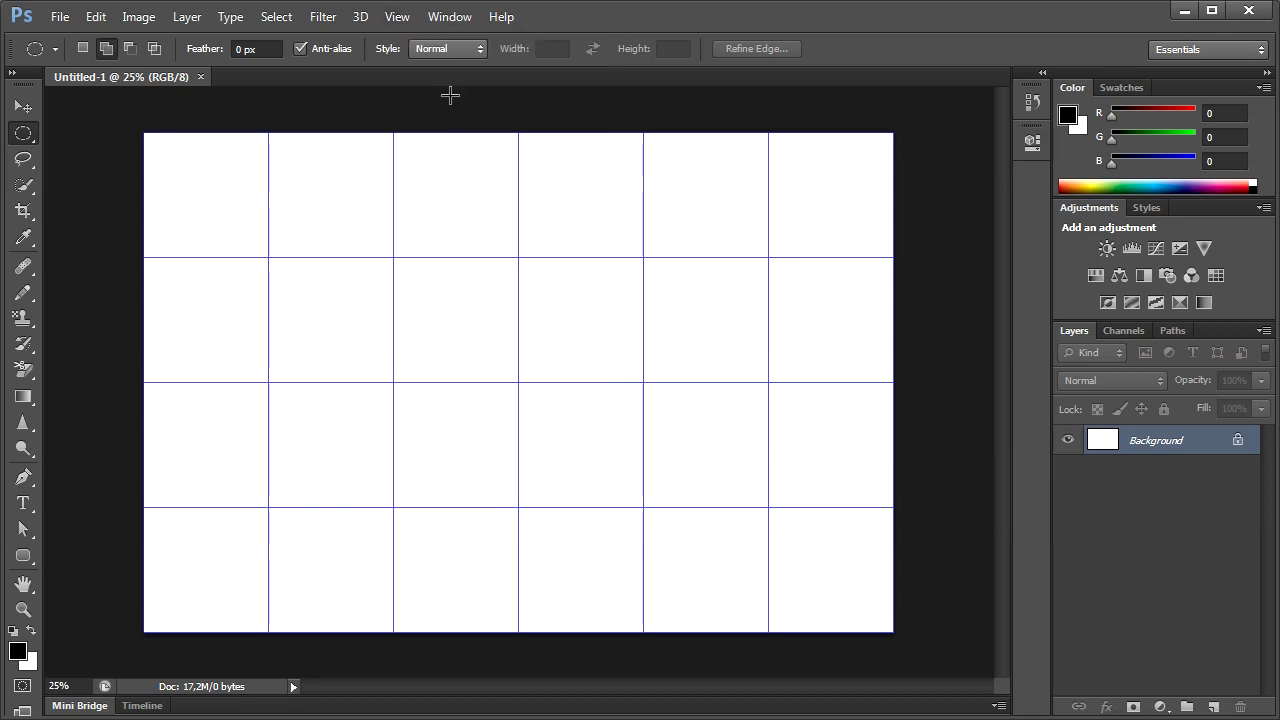
click(399, 20)
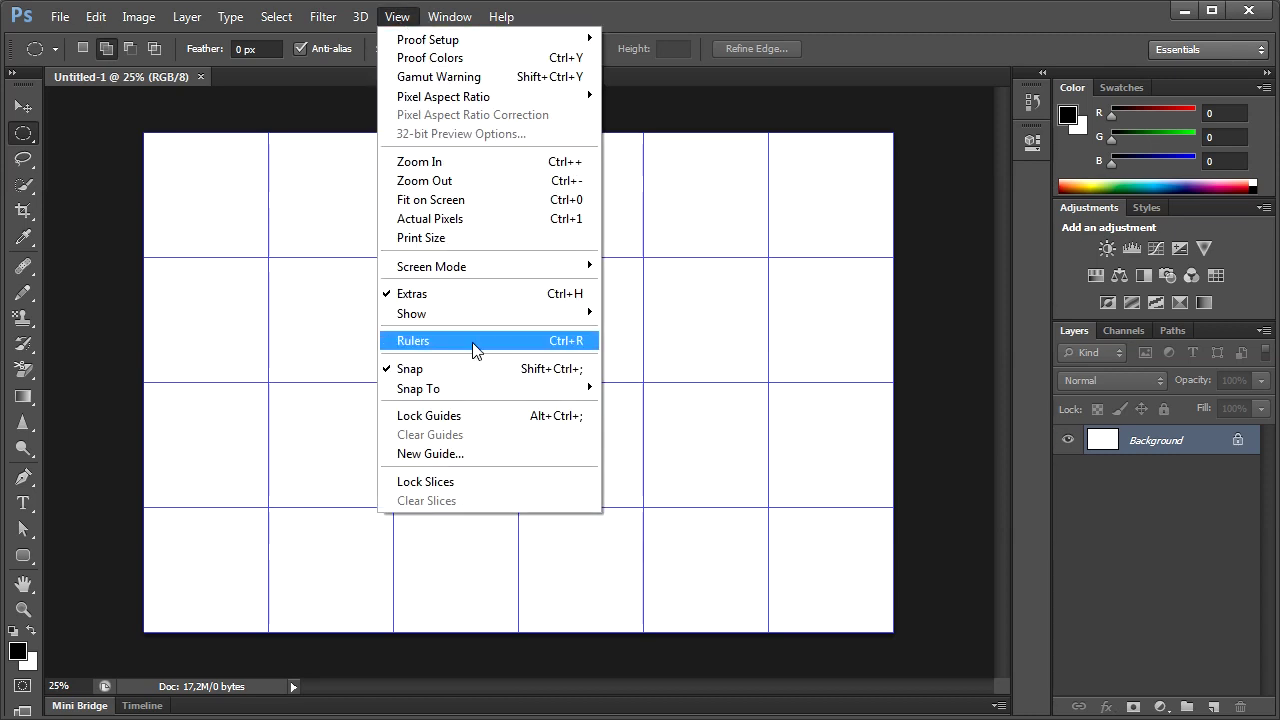
mouse_move(418, 388)
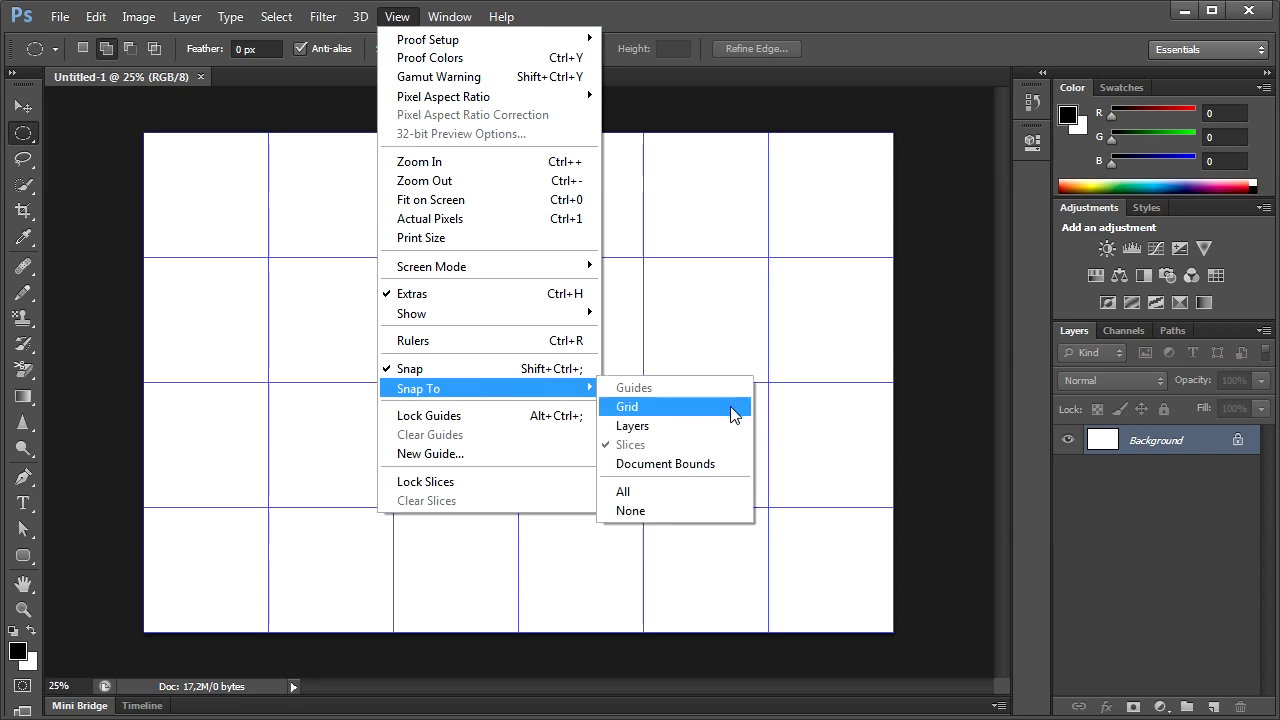
click(735, 415)
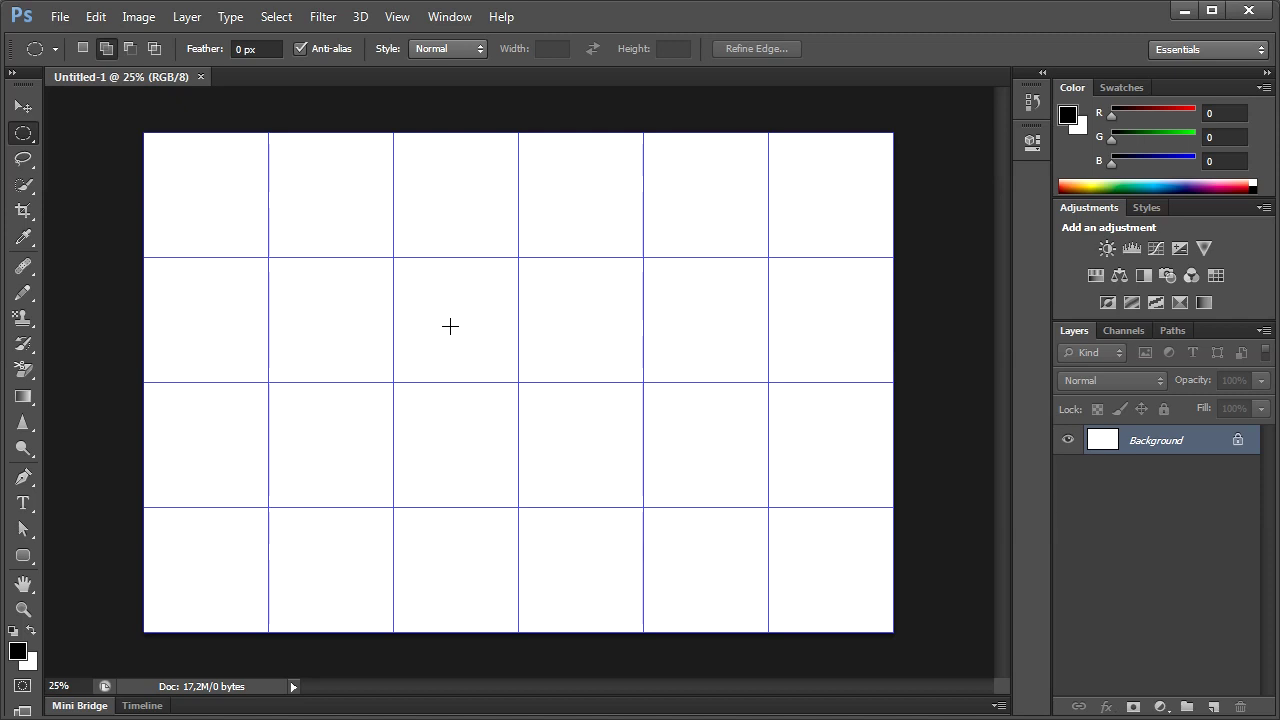
key(ctrl+0)
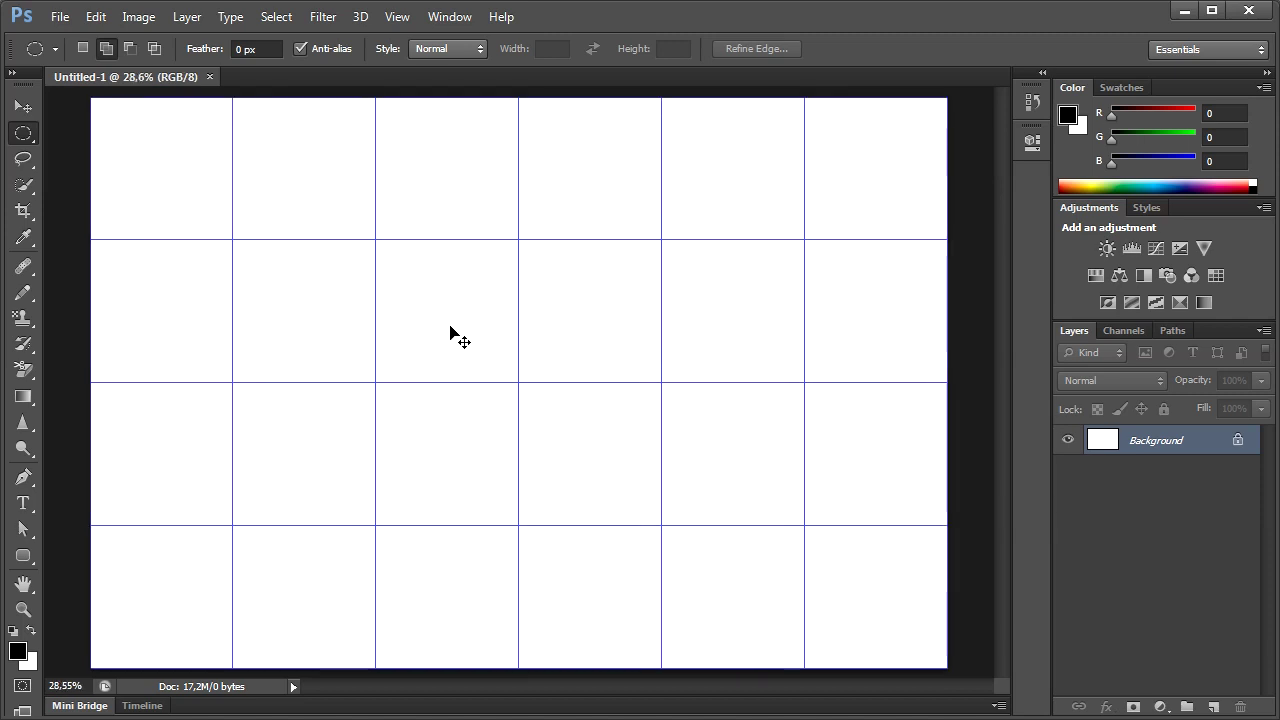
click(210, 77)
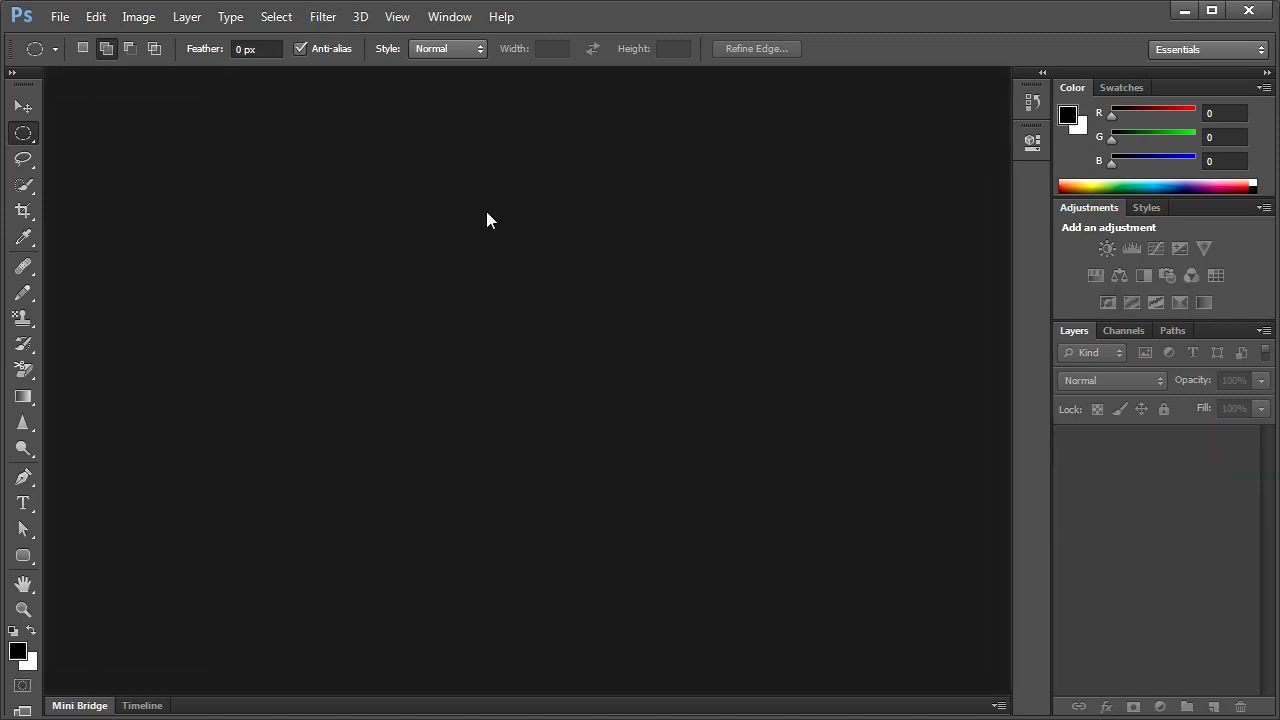
Create a new 3000 × 3000 pixel square white document.
click(60, 16)
click(163, 40)
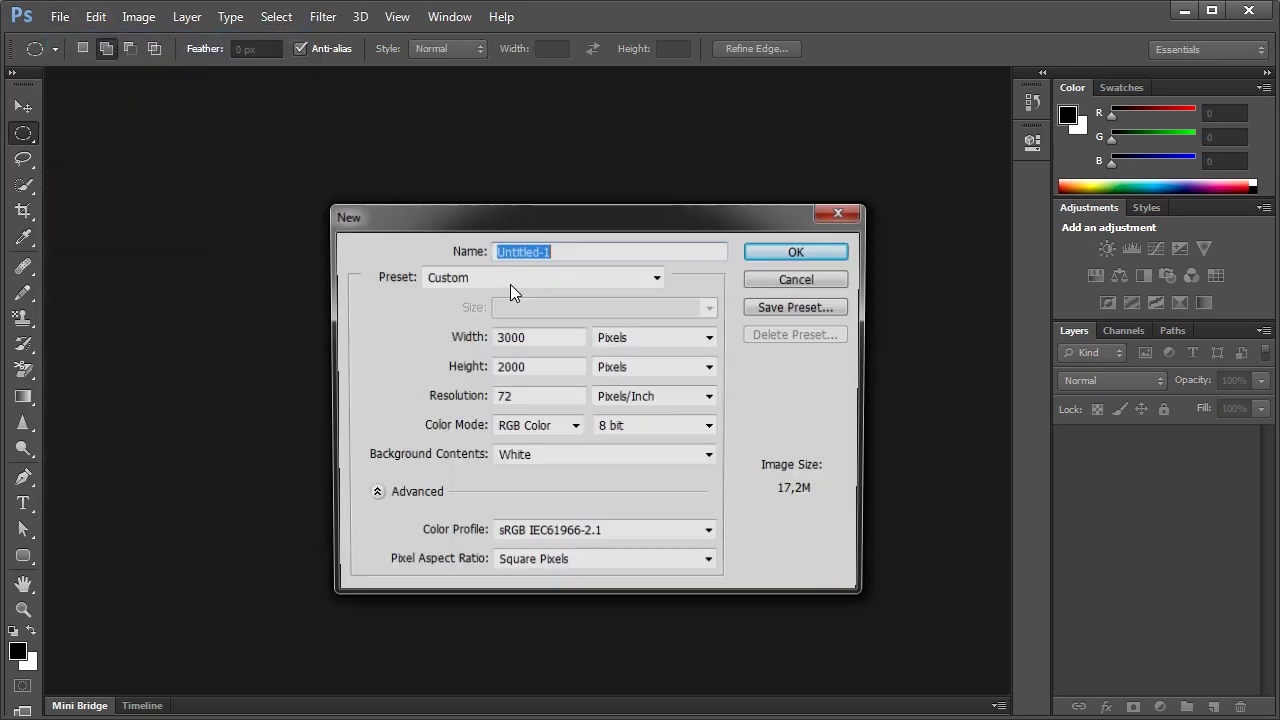
double_click(535, 371)
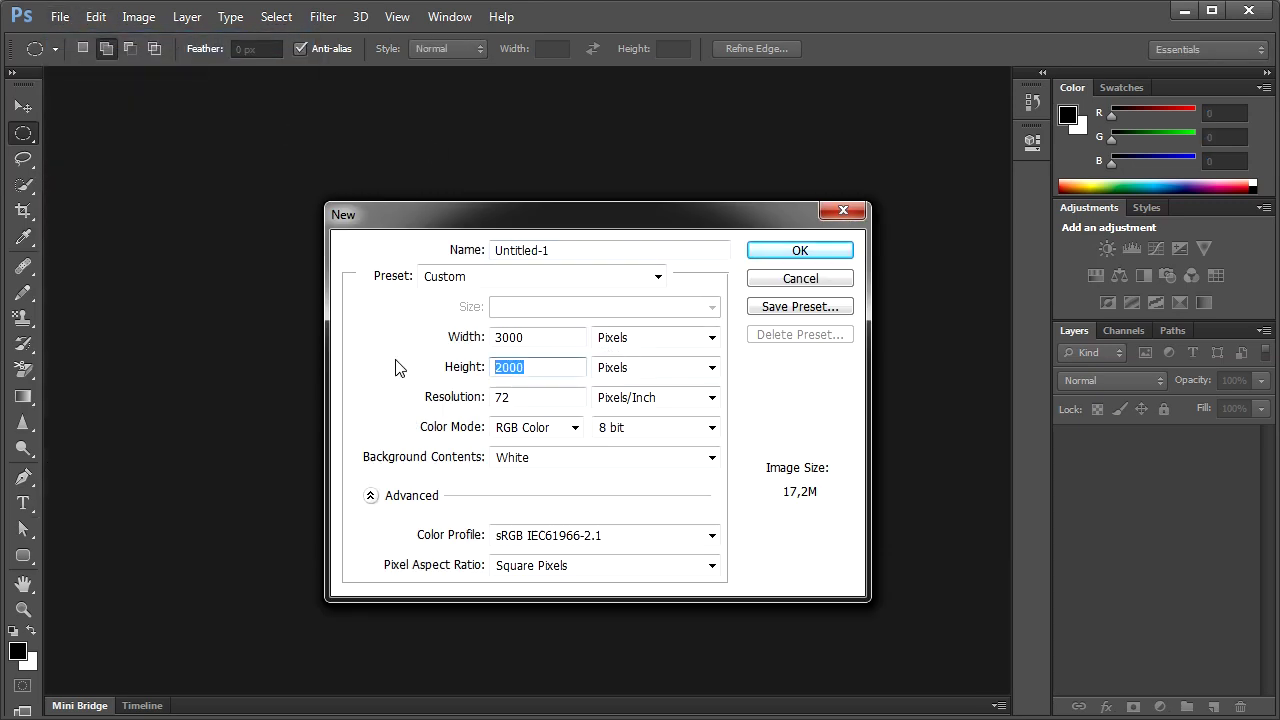
text(3000)
click(800, 251)
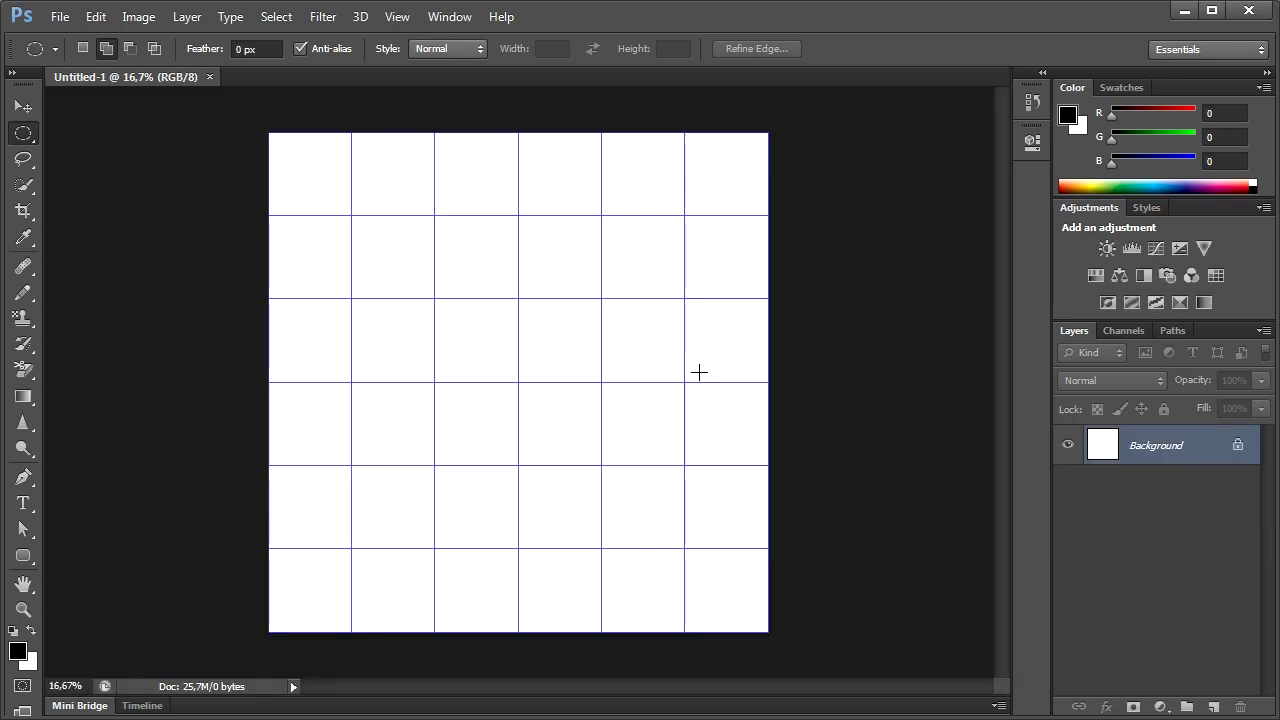
Hide the grid lines on the new square canvas.
click(397, 18)
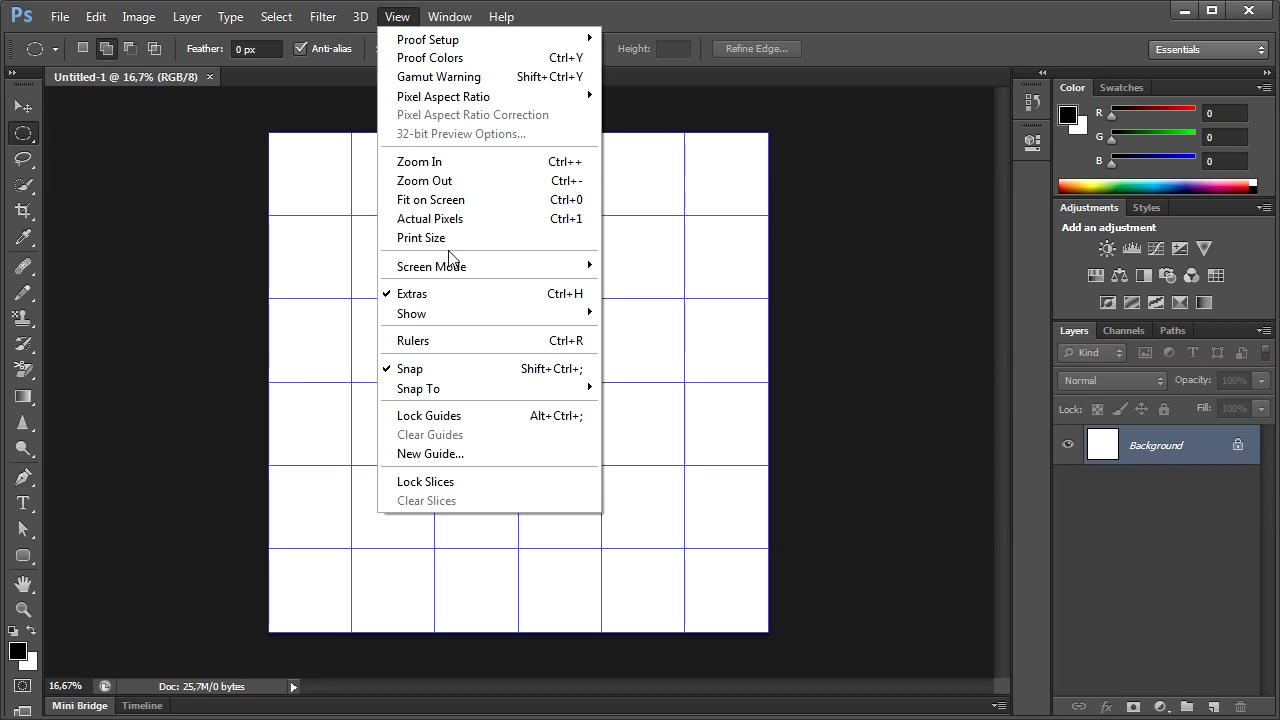
mouse_move(412, 313)
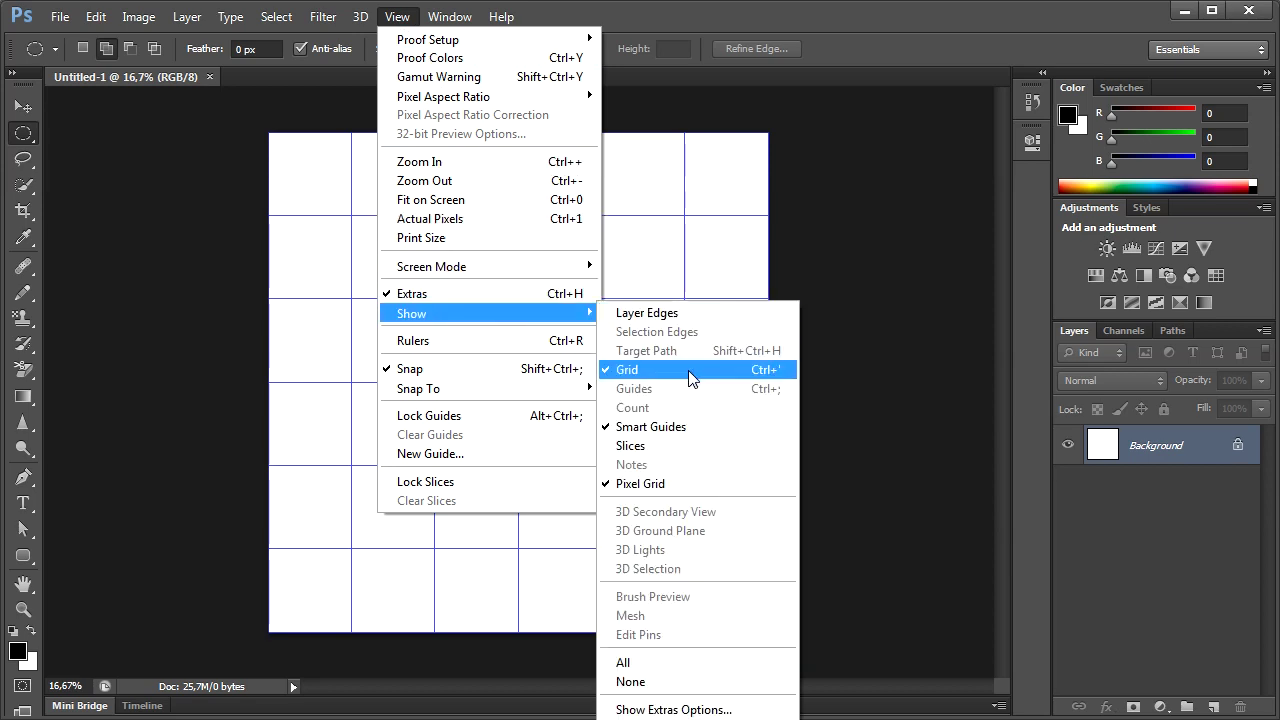
click(688, 370)
click(400, 24)
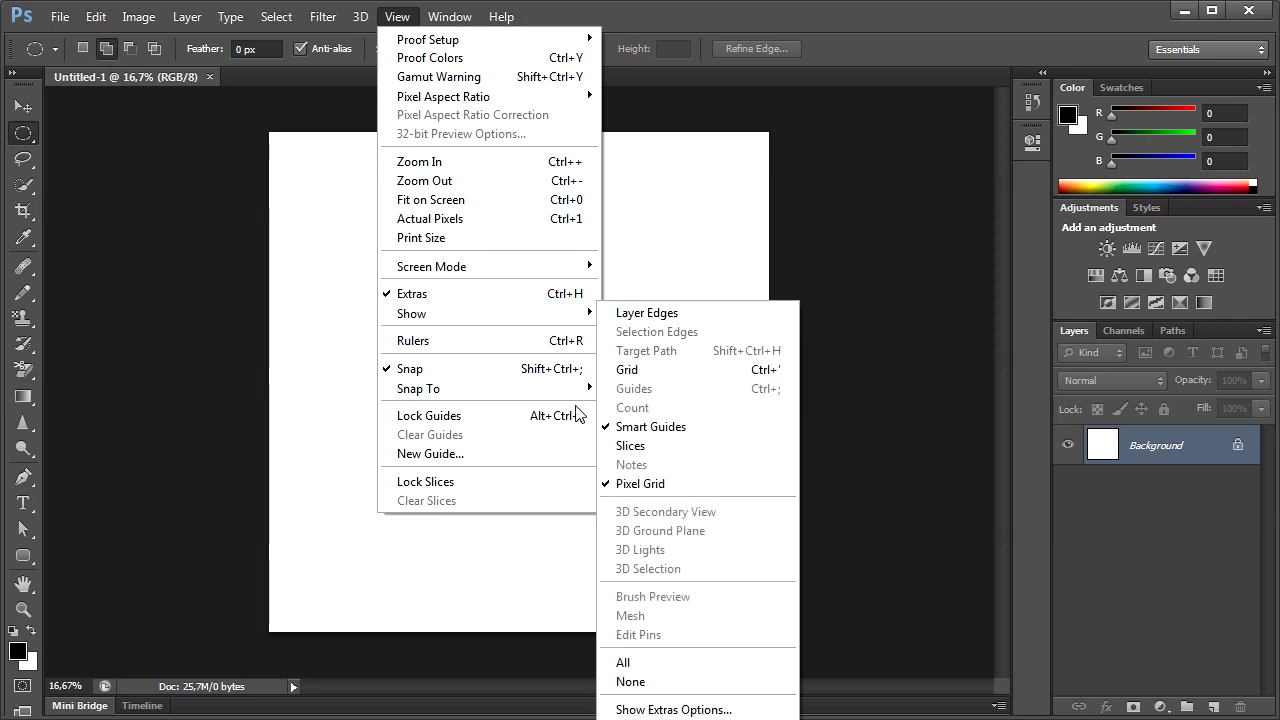
Add horizontal guides at 0, 750 and 1500 px.
click(569, 466)
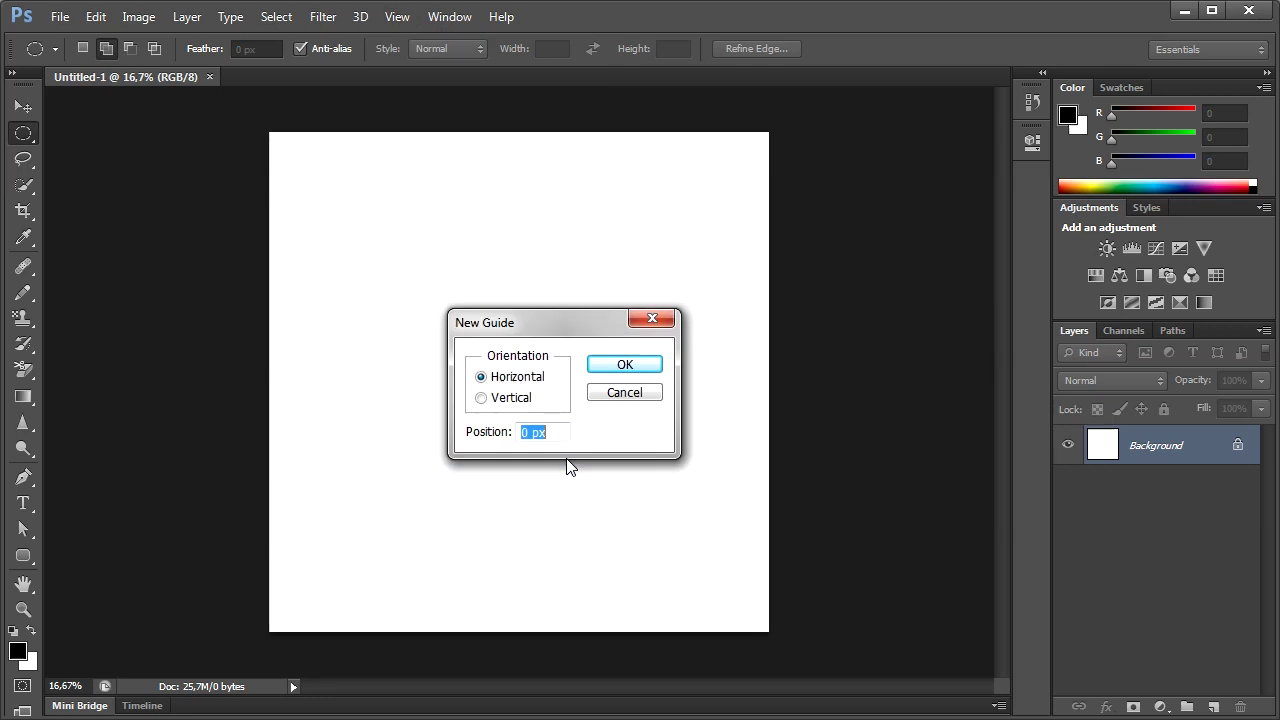
click(632, 368)
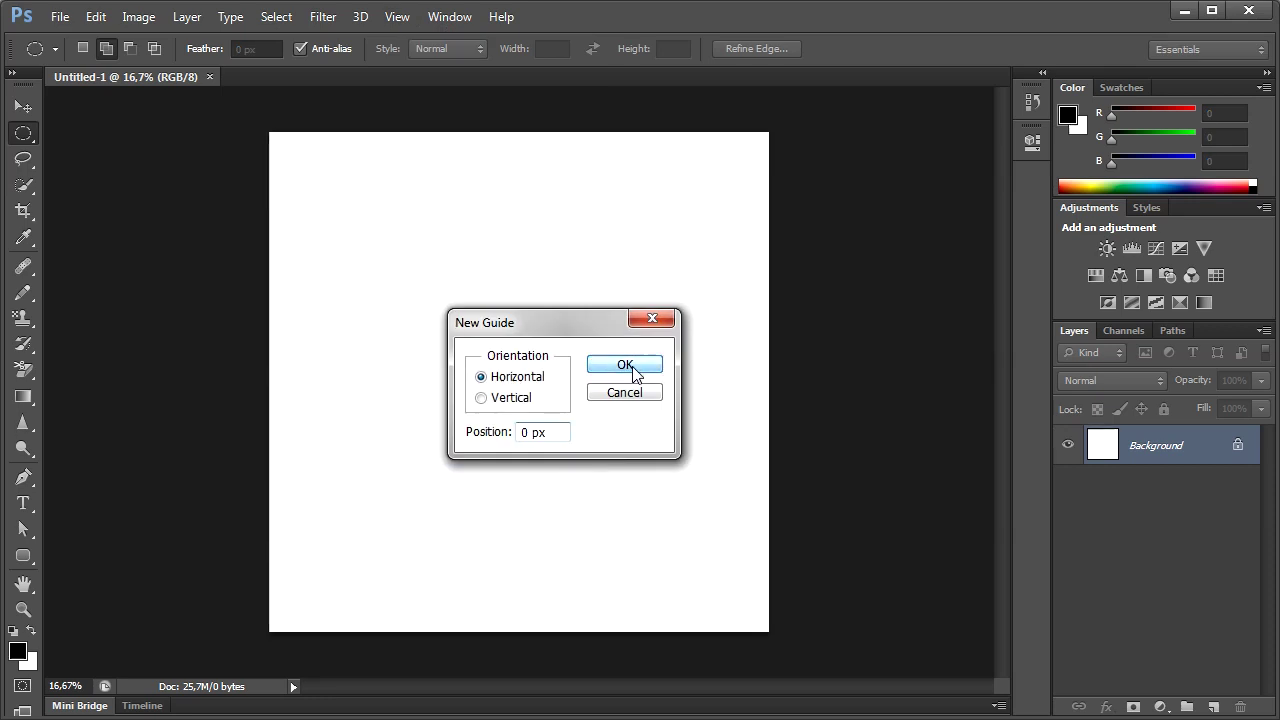
click(400, 21)
mouse_move(465, 313)
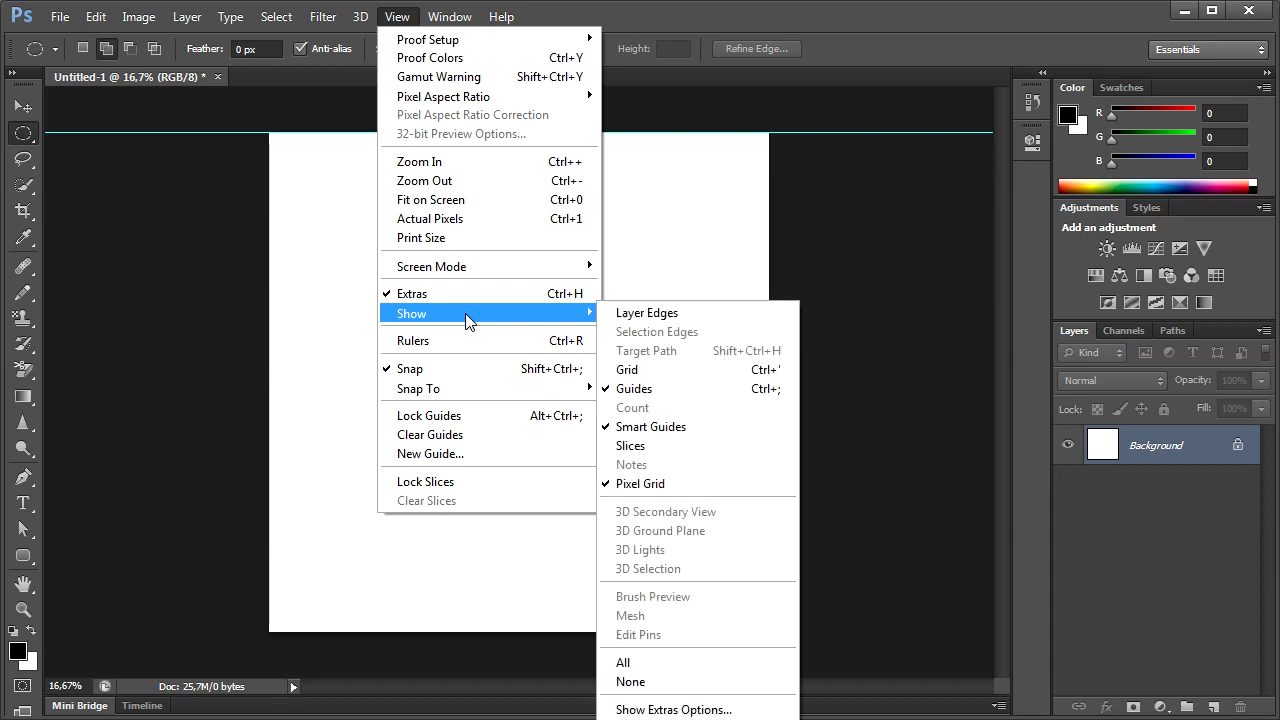
click(530, 453)
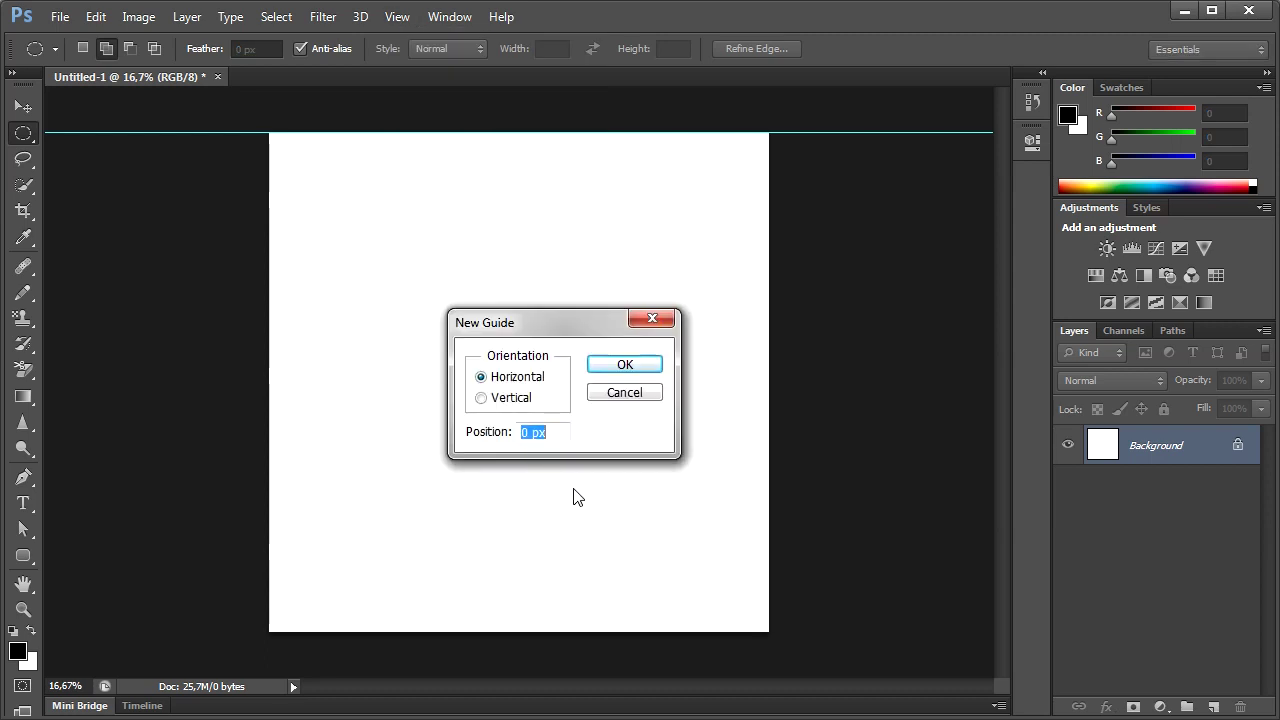
text(750)
click(630, 370)
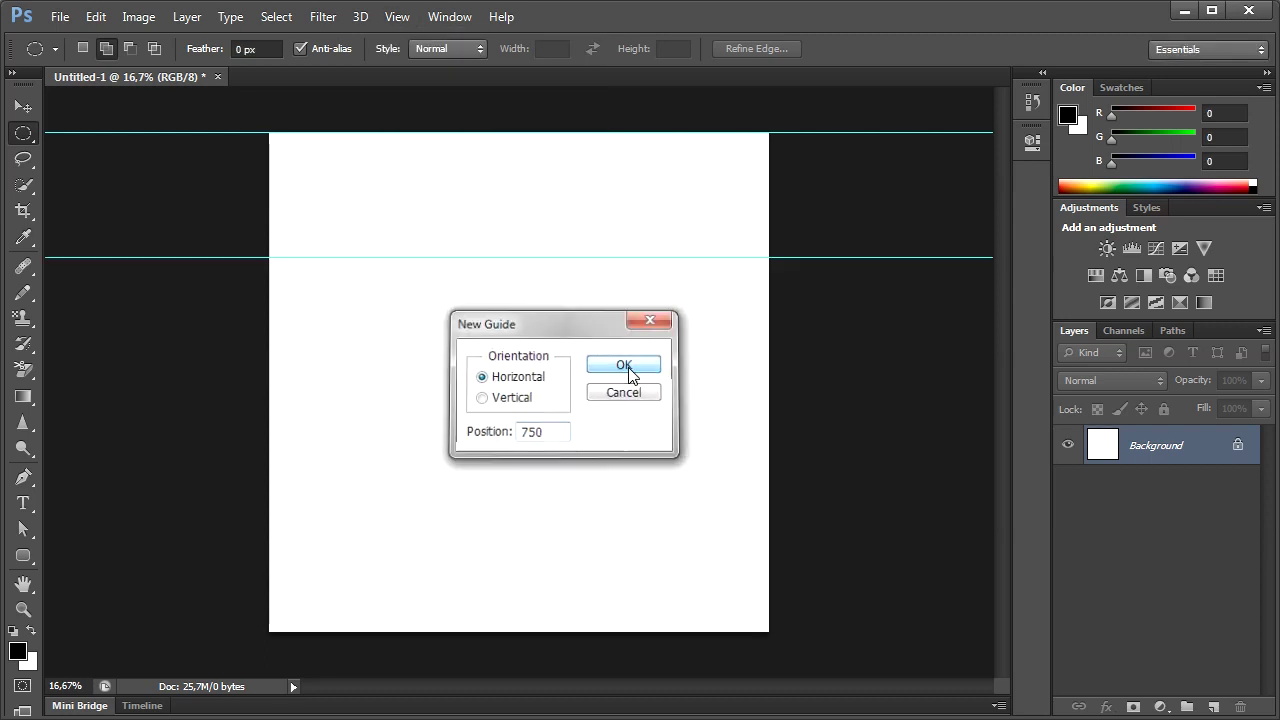
click(397, 17)
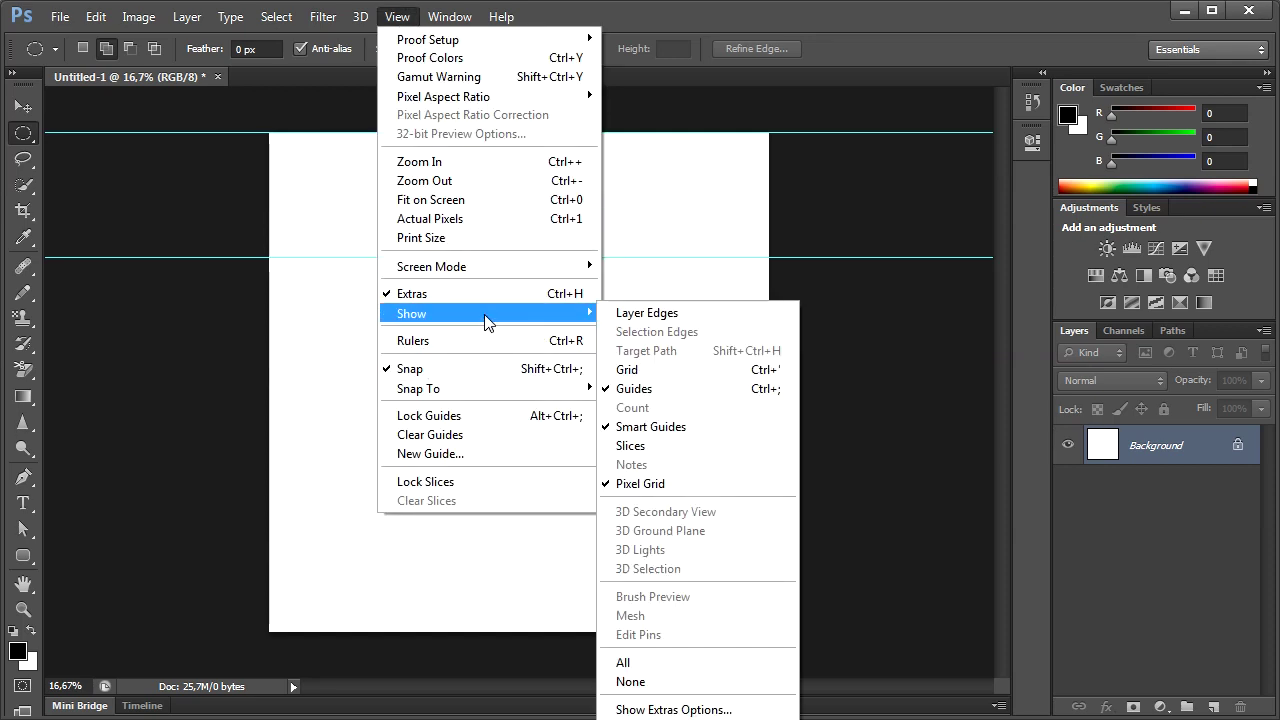
click(494, 455)
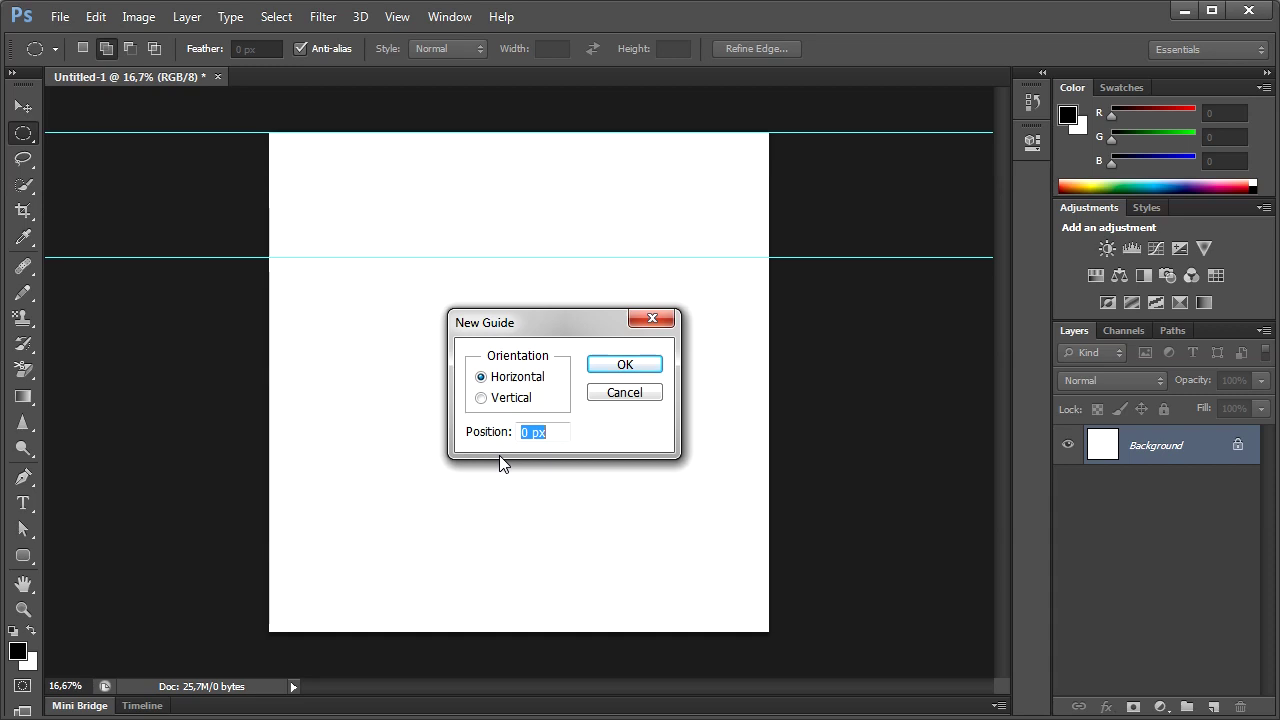
text(500)
click(625, 365)
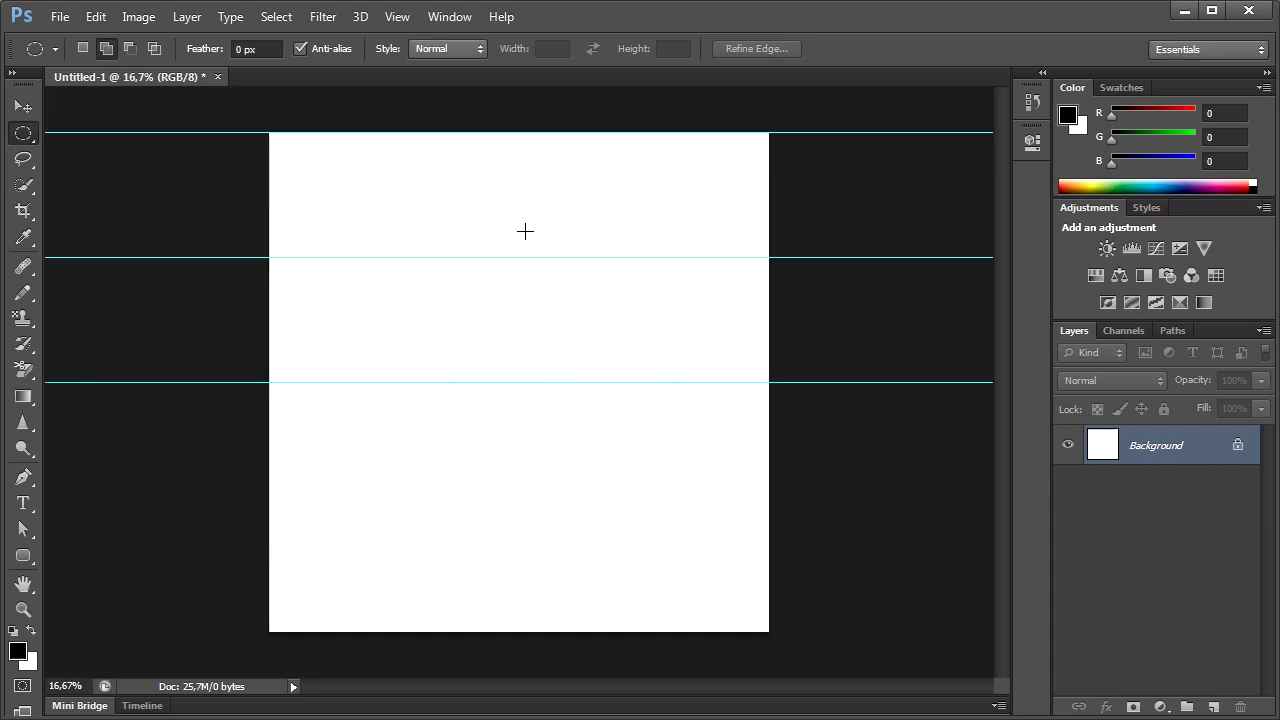
Add horizontal guides at 2250 and 3000 px, the bottom edge.
click(408, 24)
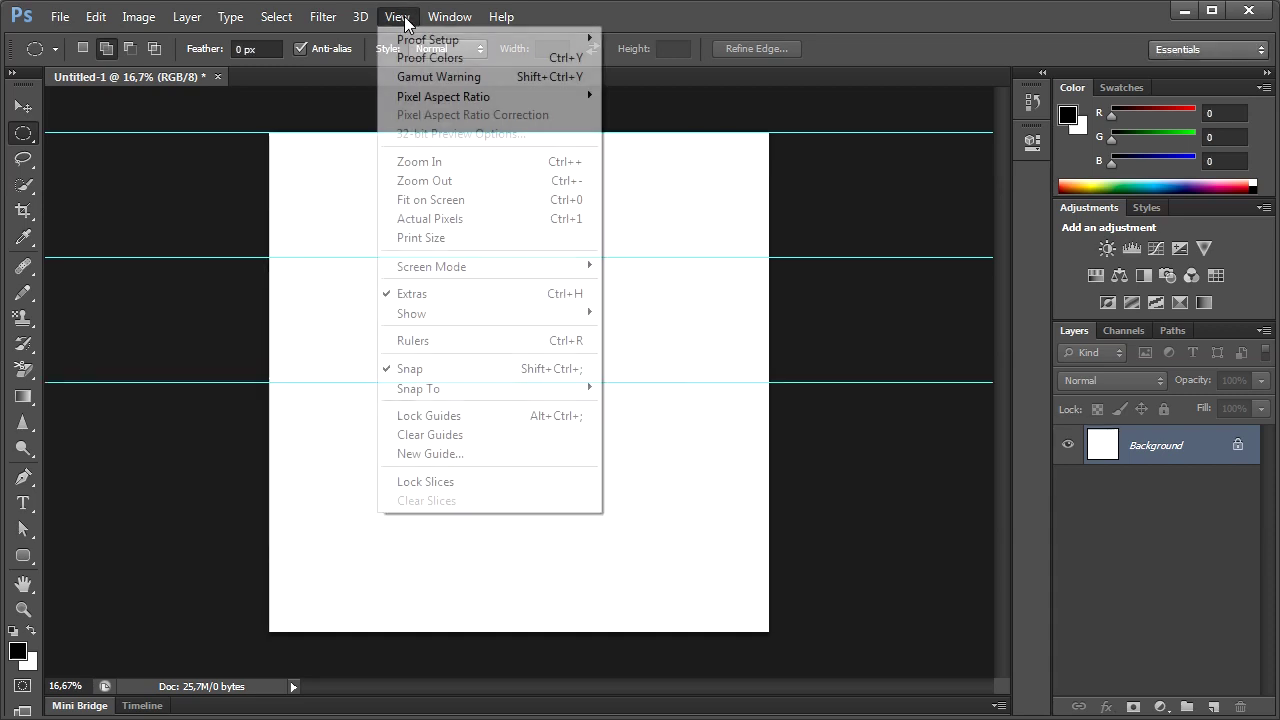
click(452, 449)
text(22)
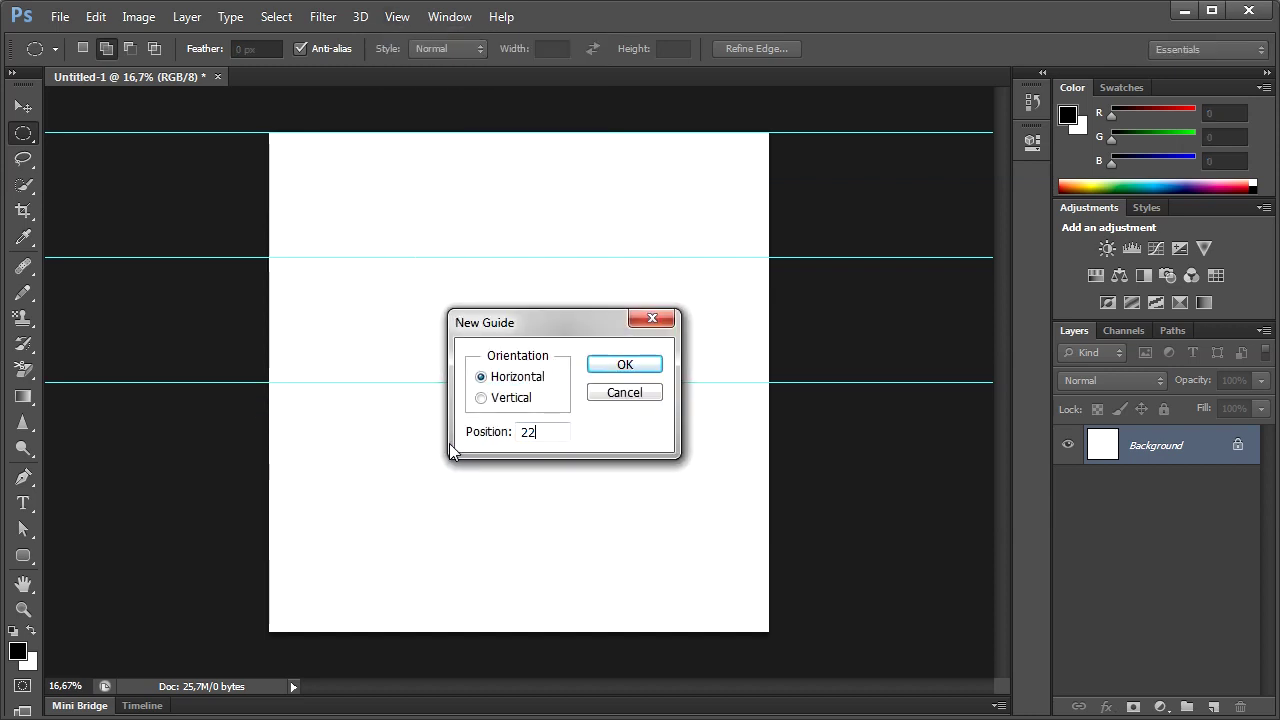
text(50)
click(628, 366)
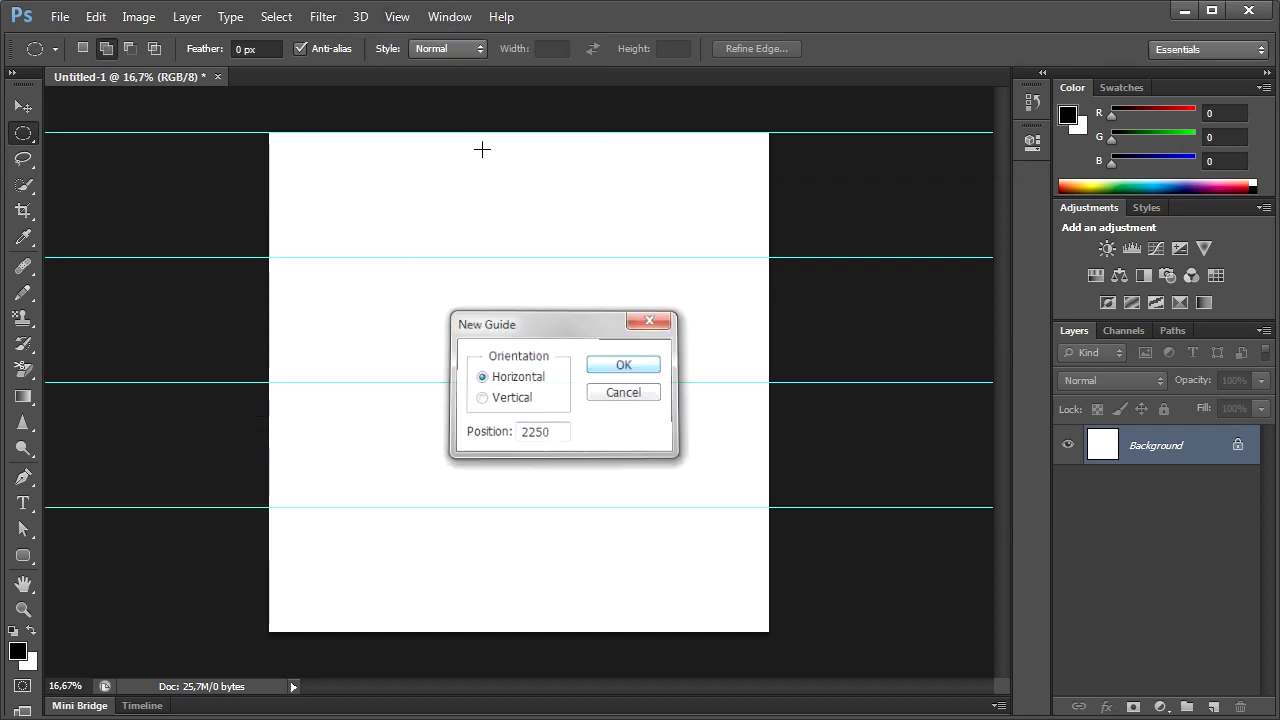
click(398, 18)
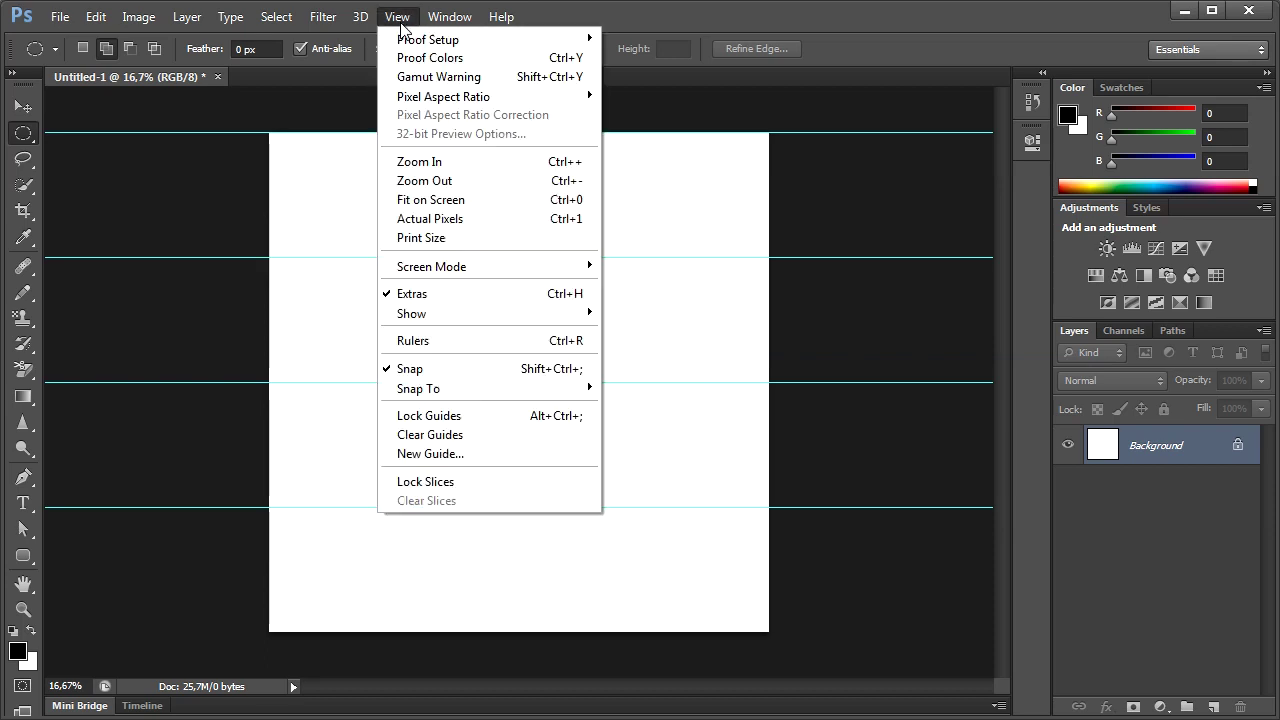
click(455, 456)
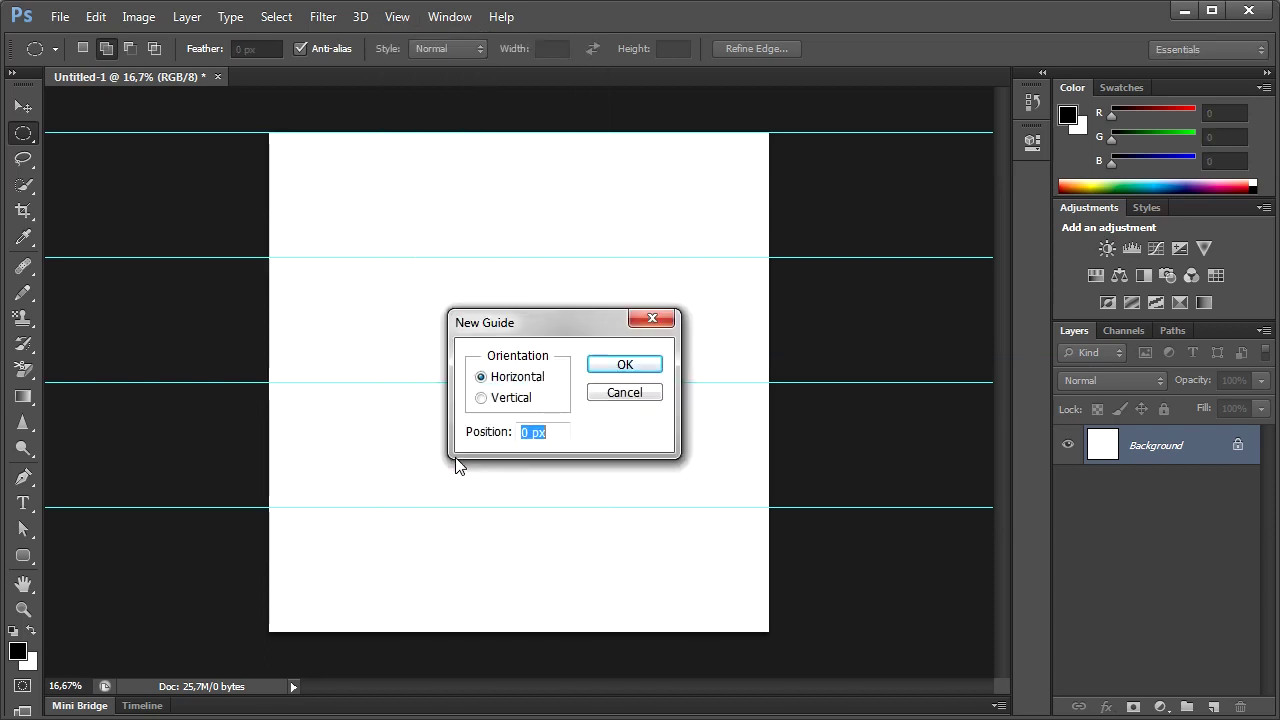
text(3000)
click(624, 364)
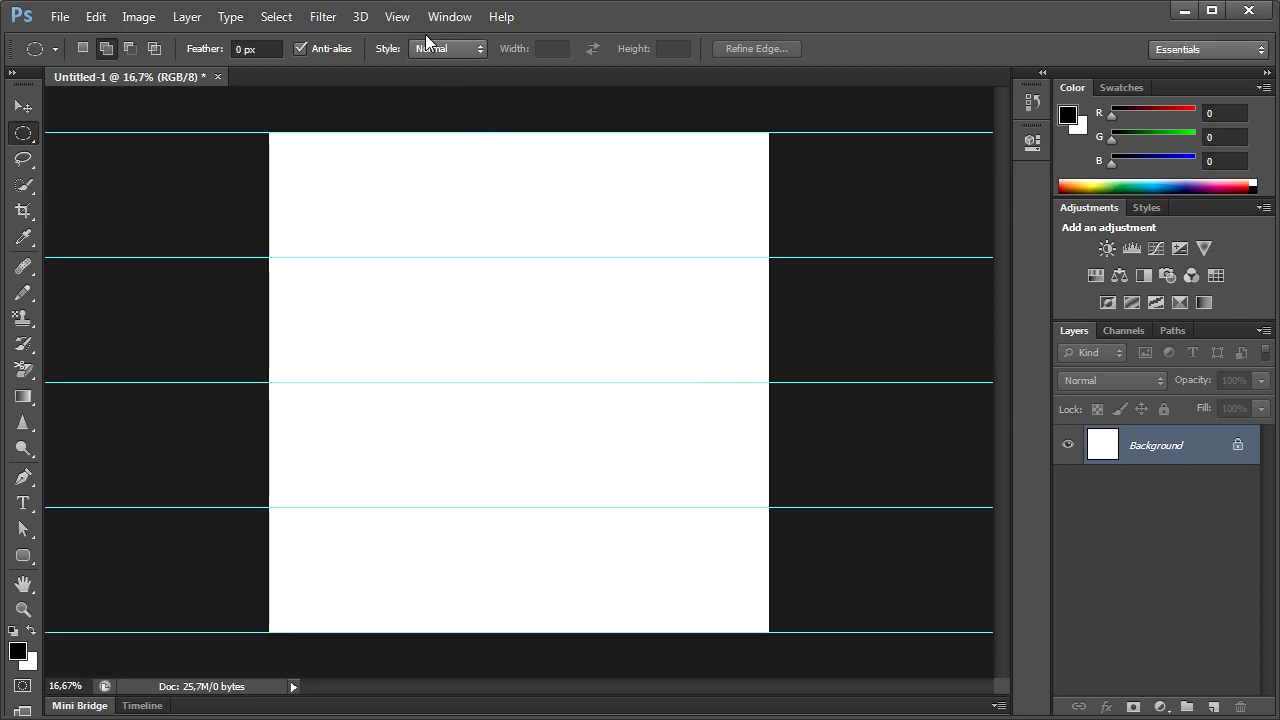
click(398, 17)
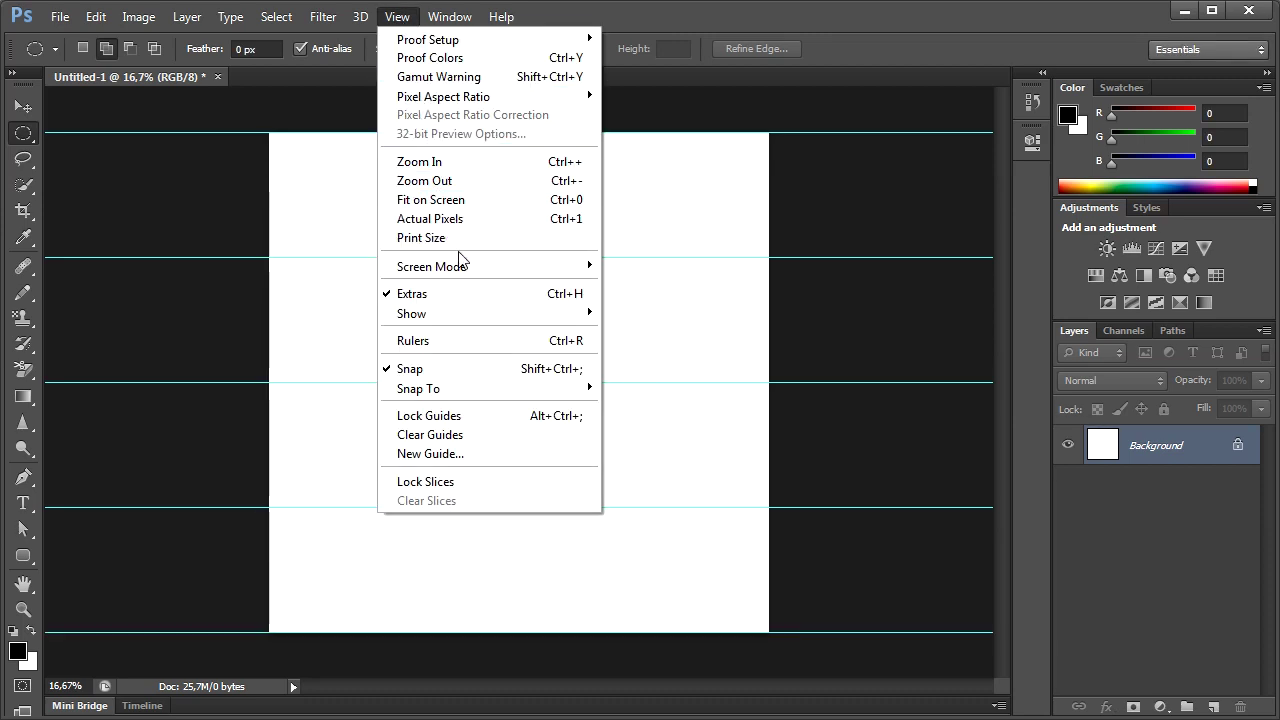
Show rulers and add vertical guides at 0 and 750 px.
click(473, 347)
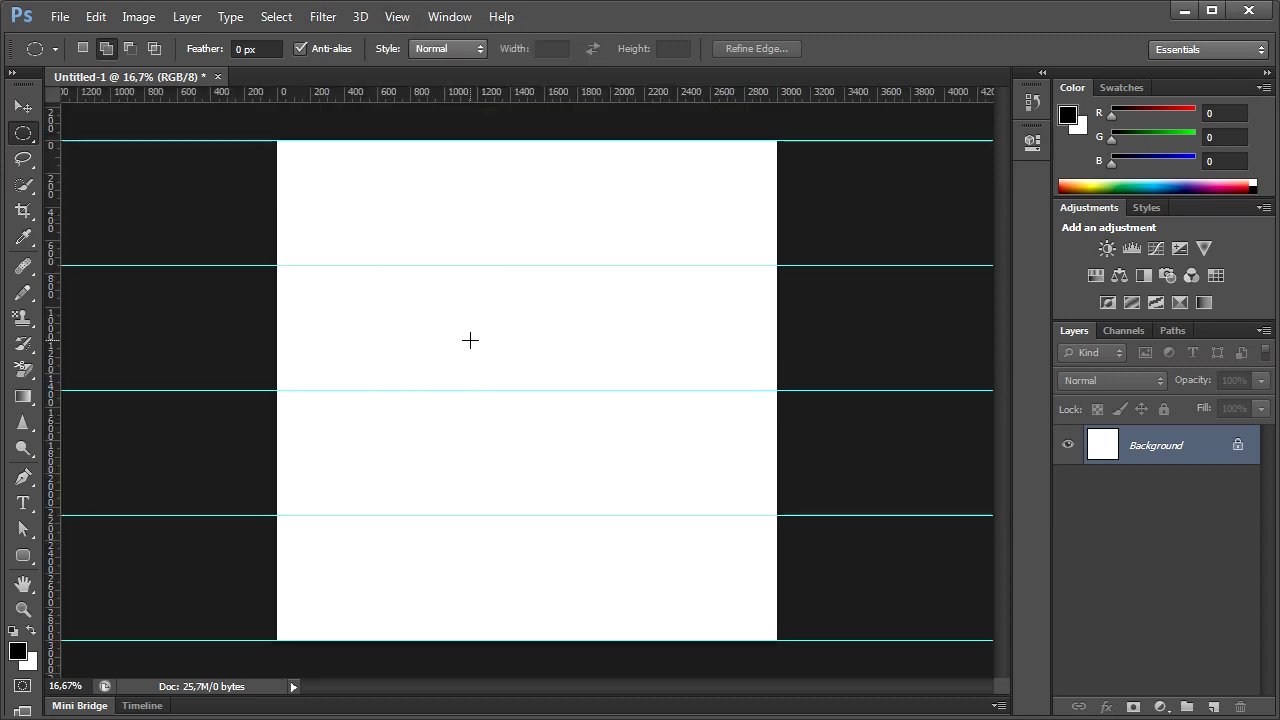
click(397, 20)
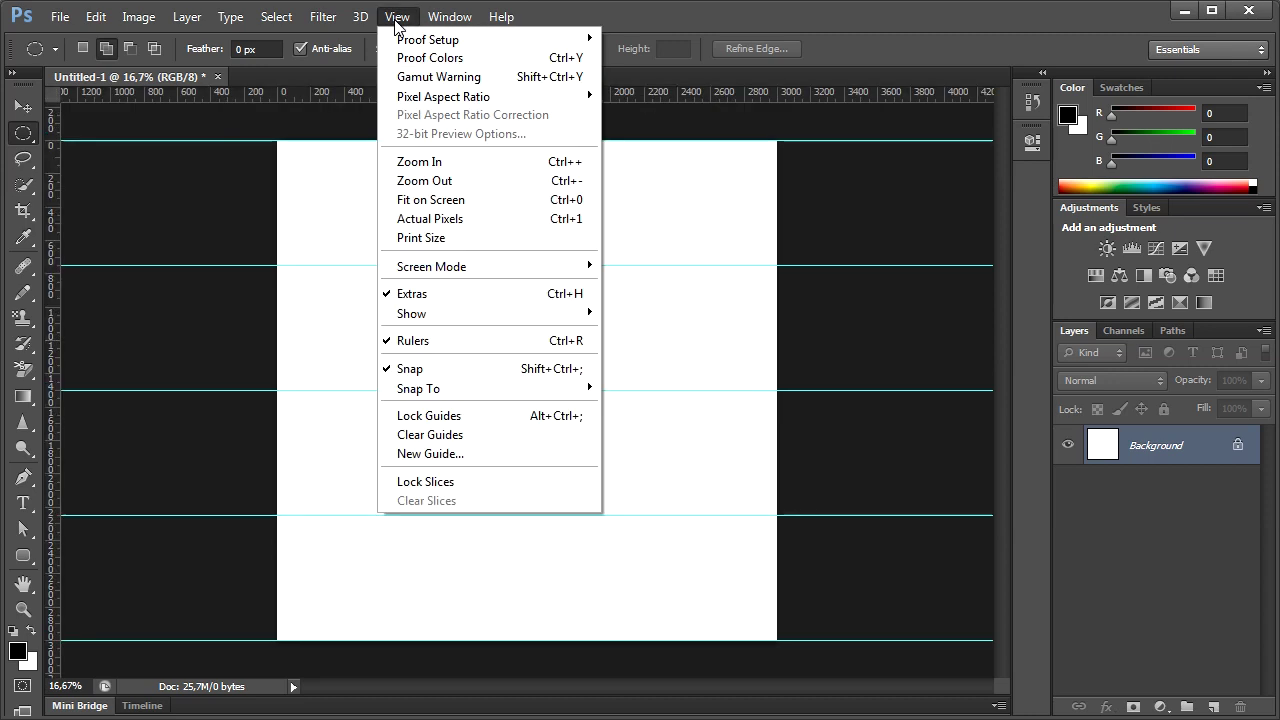
click(485, 455)
click(517, 400)
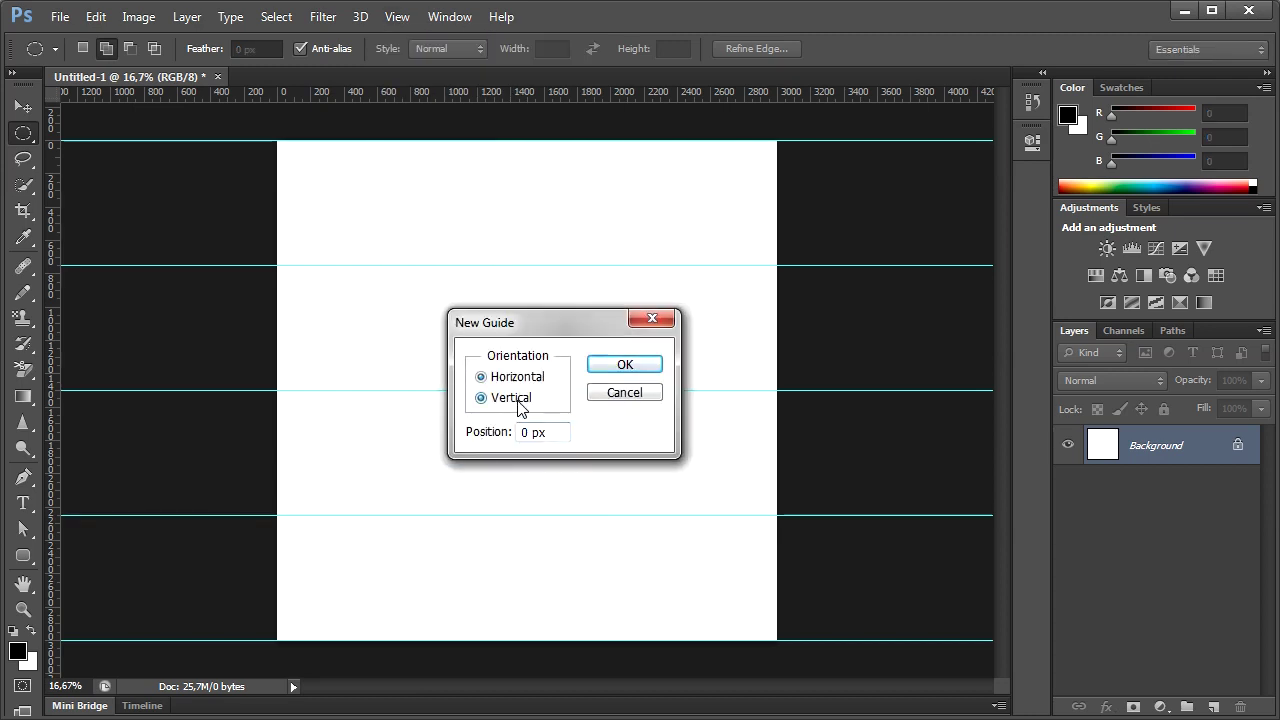
click(644, 366)
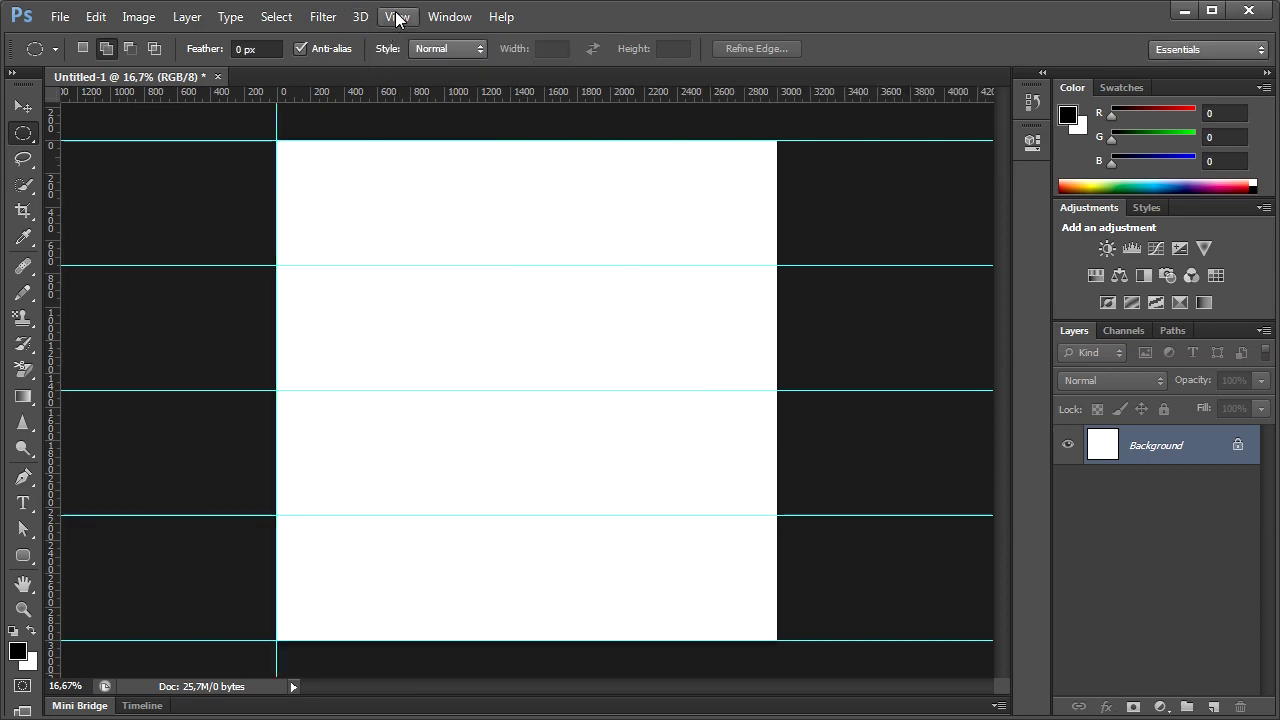
click(397, 17)
click(454, 453)
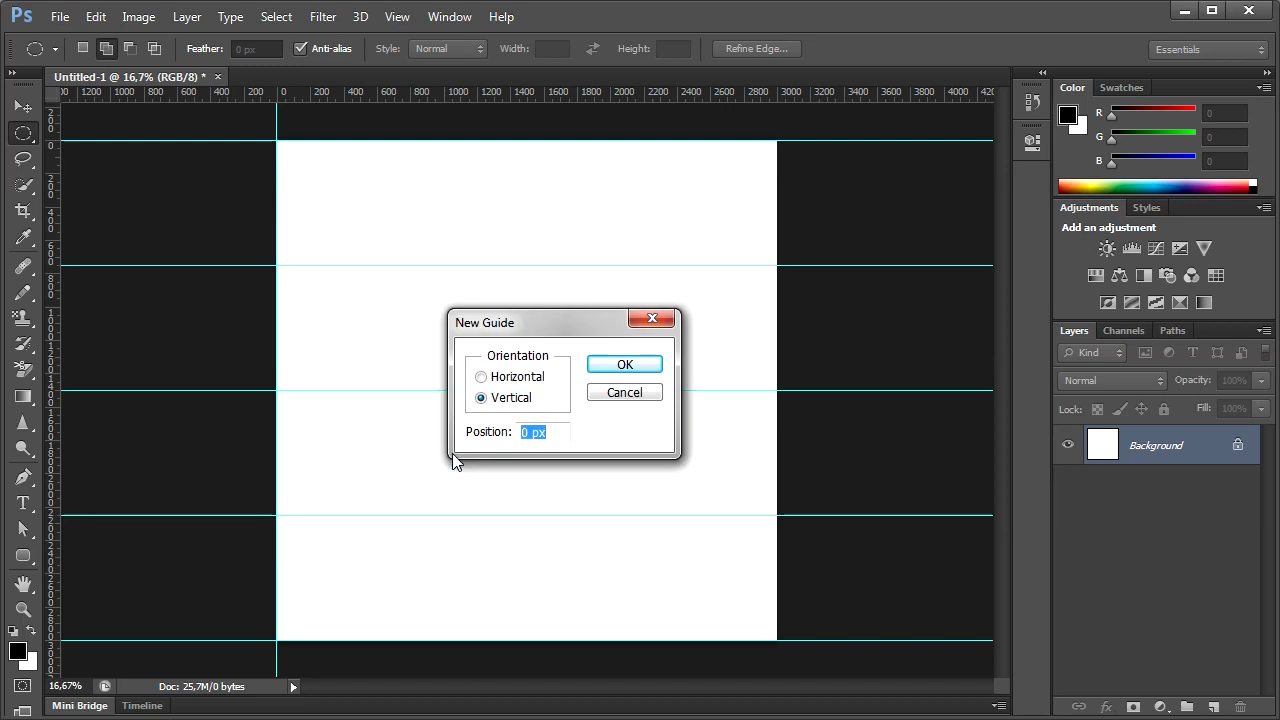
text(75)
text(0)
click(625, 364)
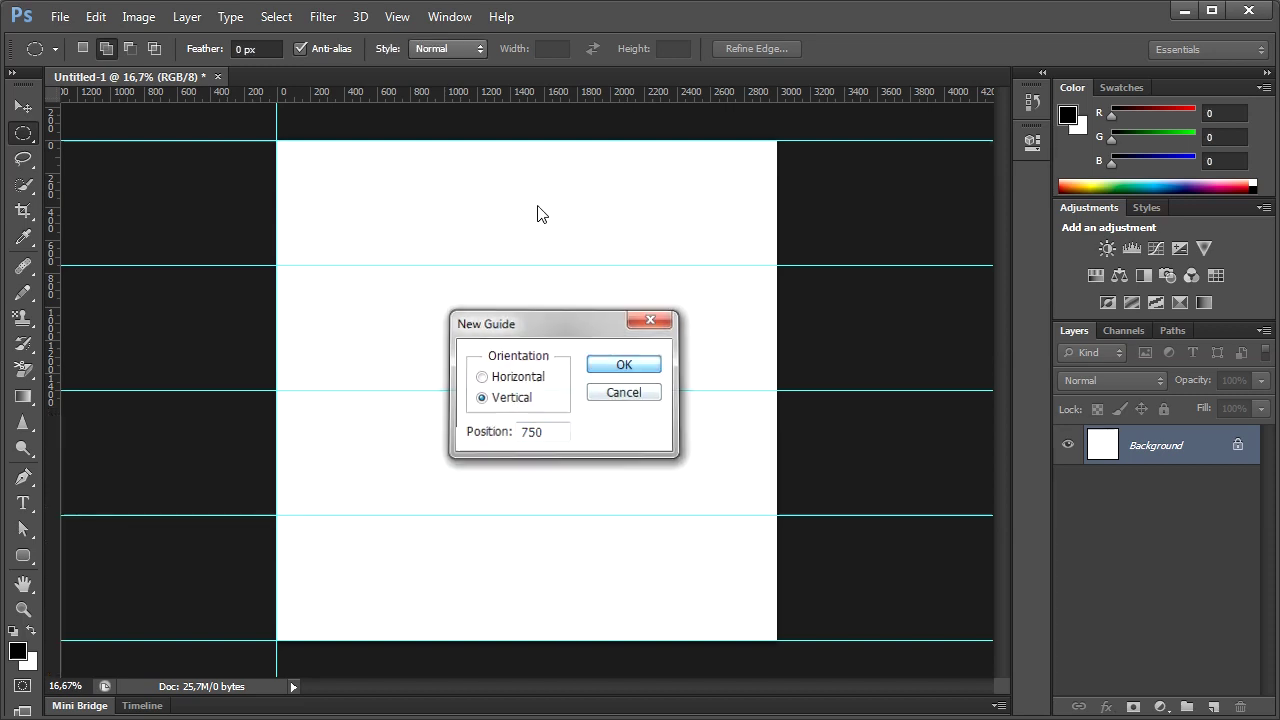
Add vertical guides at 1500, 2250 and 3000 px.
click(397, 17)
click(447, 449)
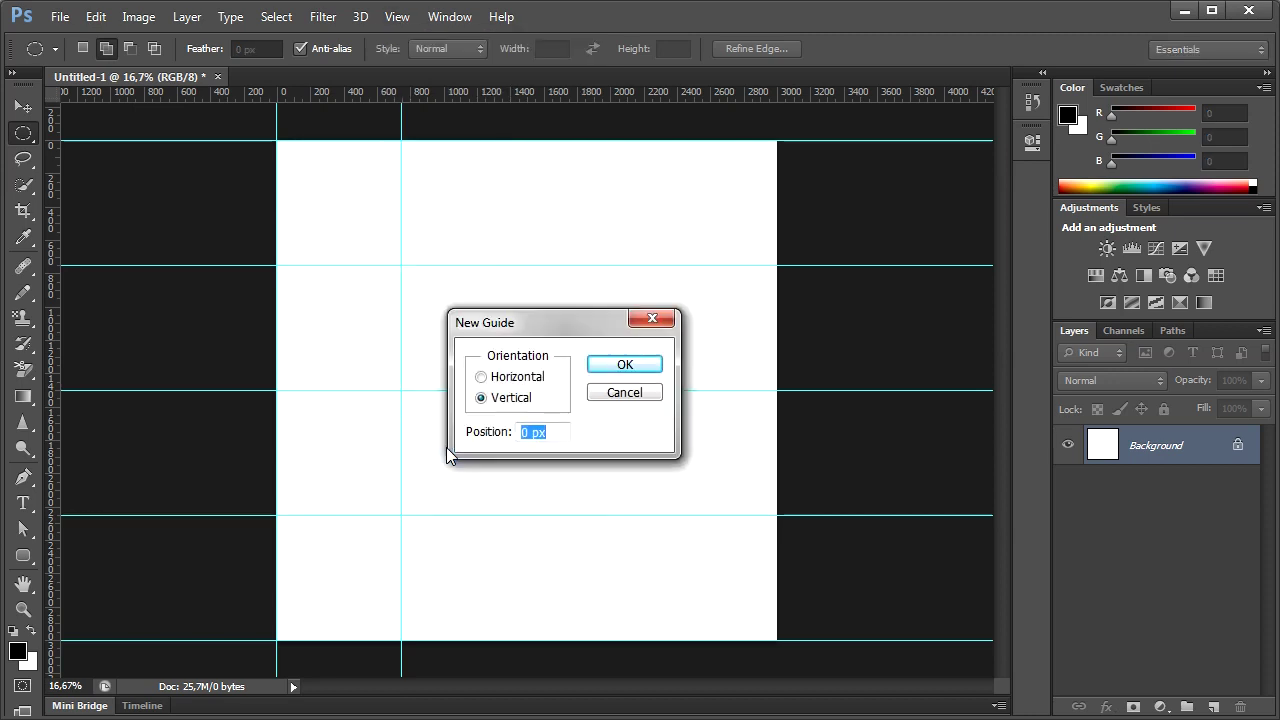
text(1500)
click(625, 364)
click(406, 29)
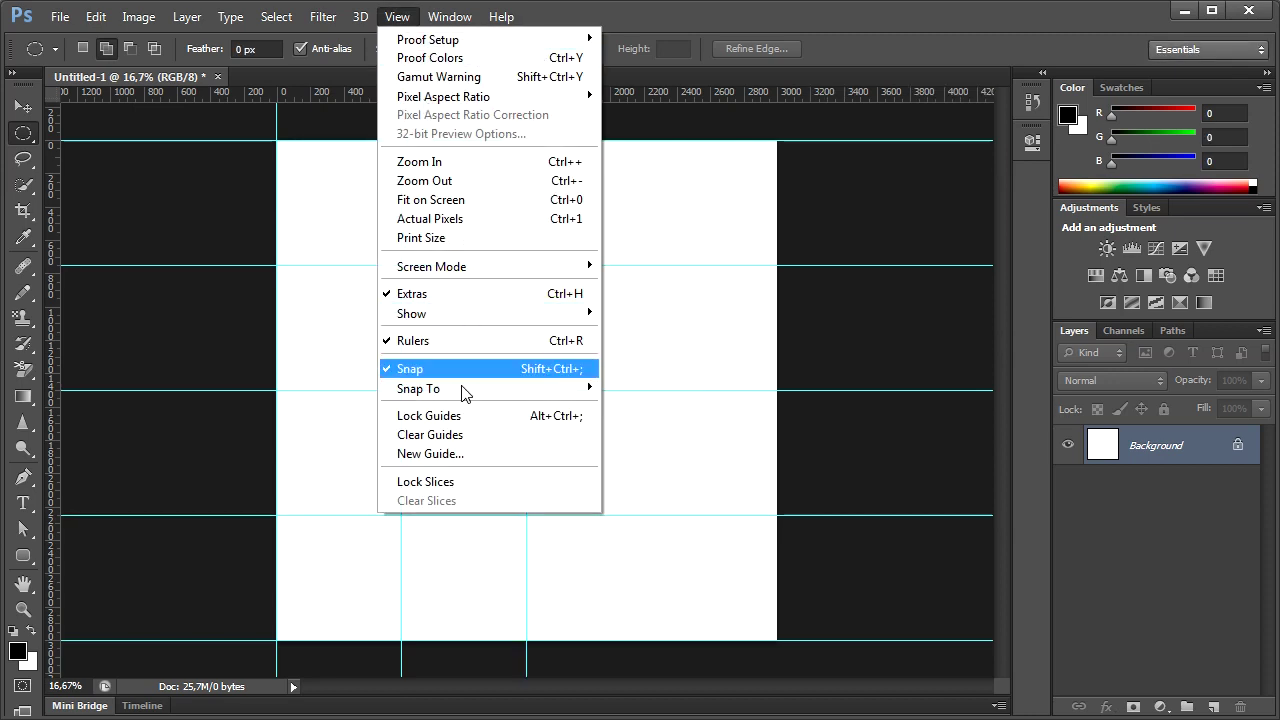
click(457, 455)
text(22)
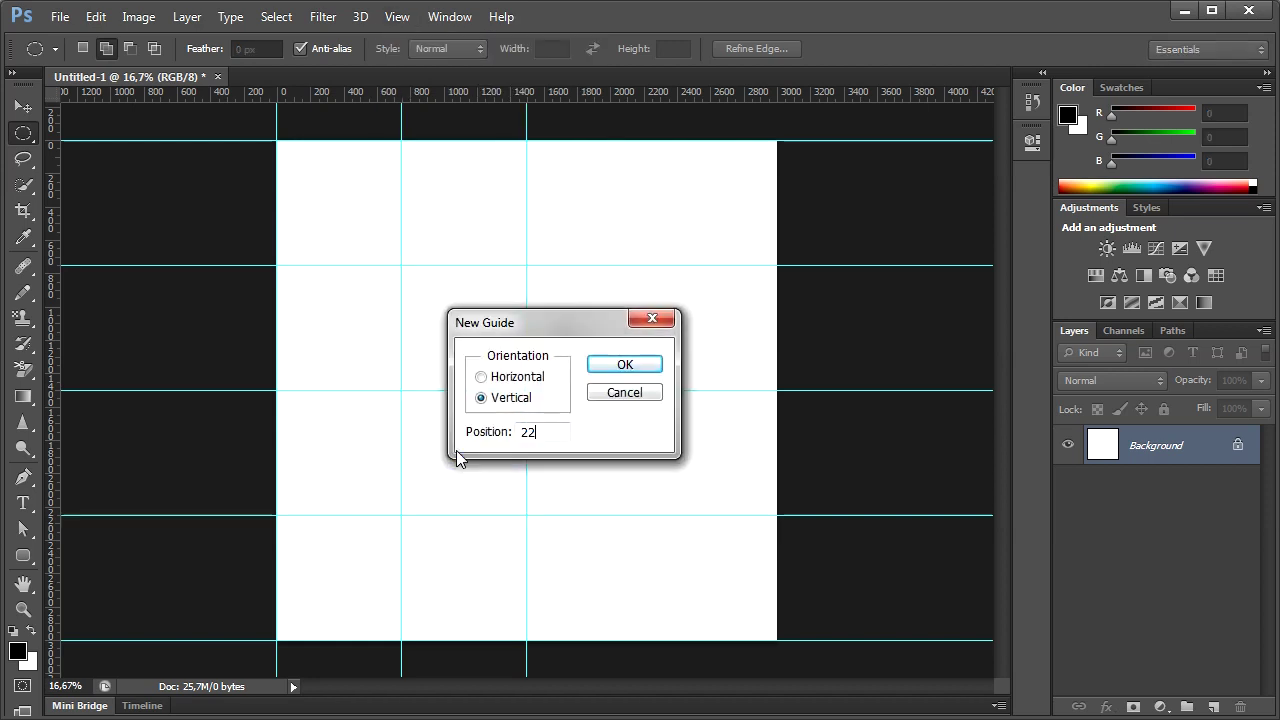
text(50)
click(606, 370)
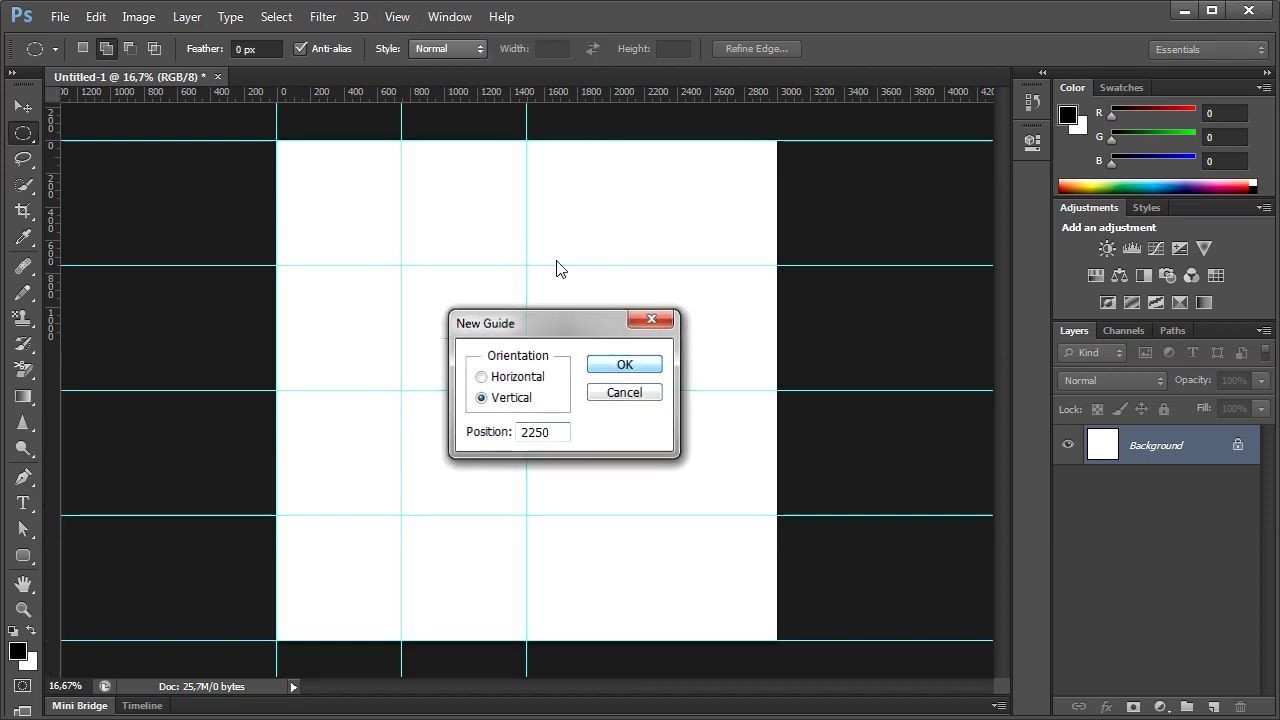
click(404, 22)
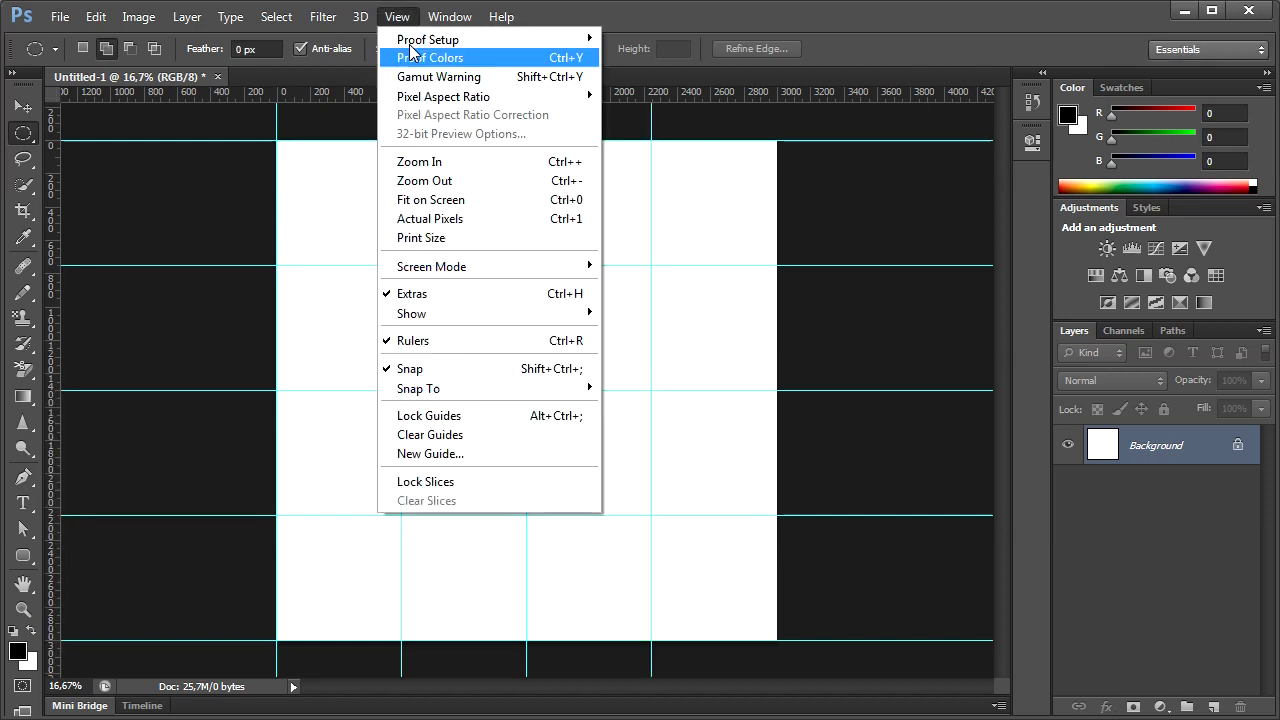
click(443, 453)
text(300)
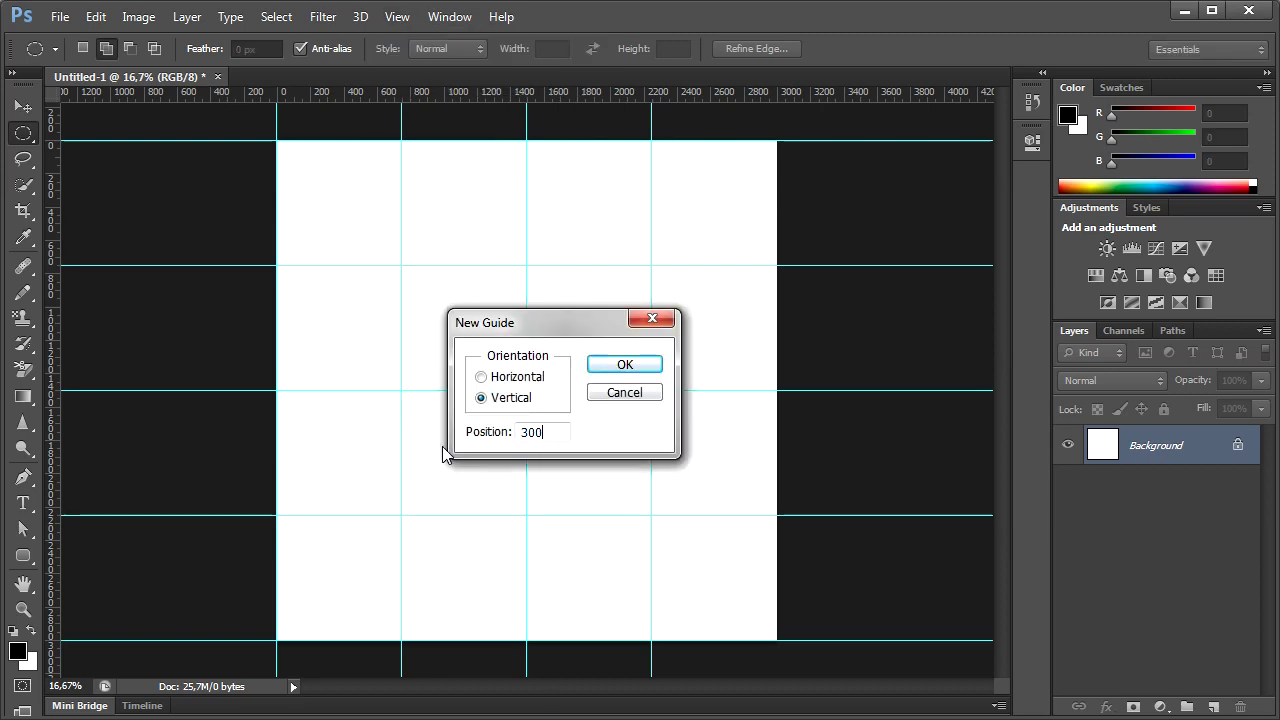
text(0)
click(624, 365)
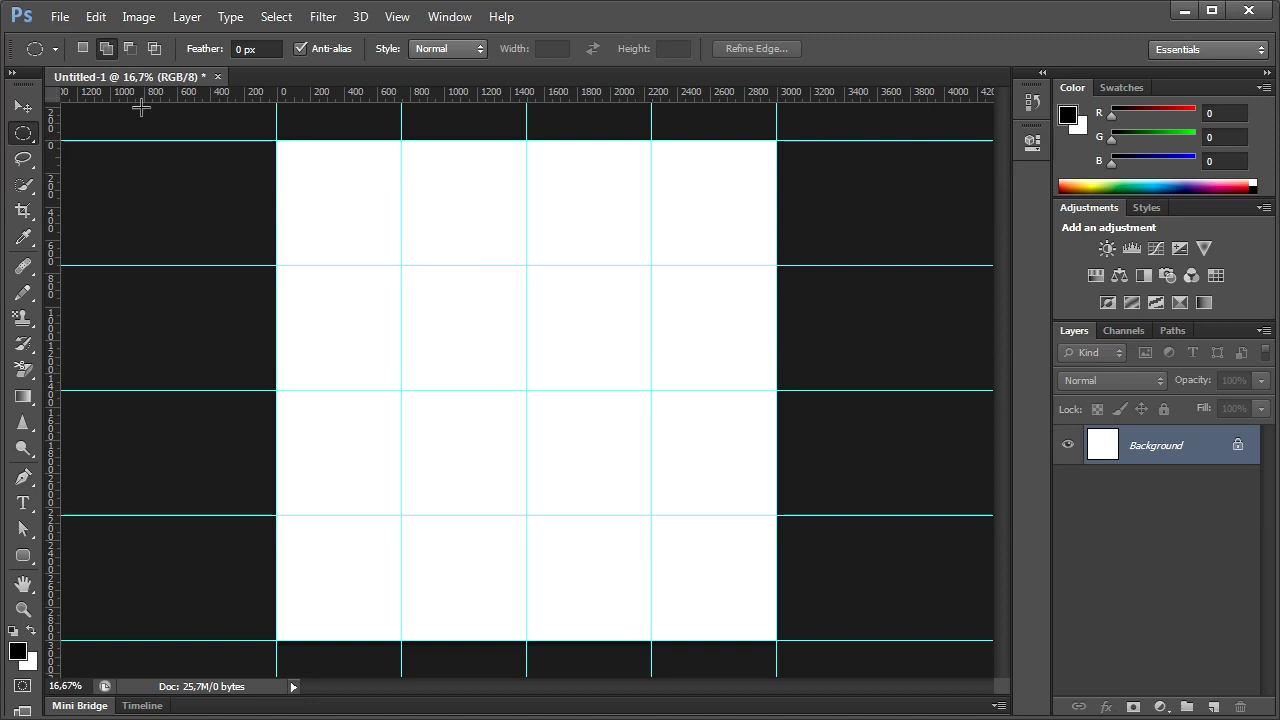
Set the Guides colour to Light Blue in Guides, Grid & Slices preferences.
click(95, 17)
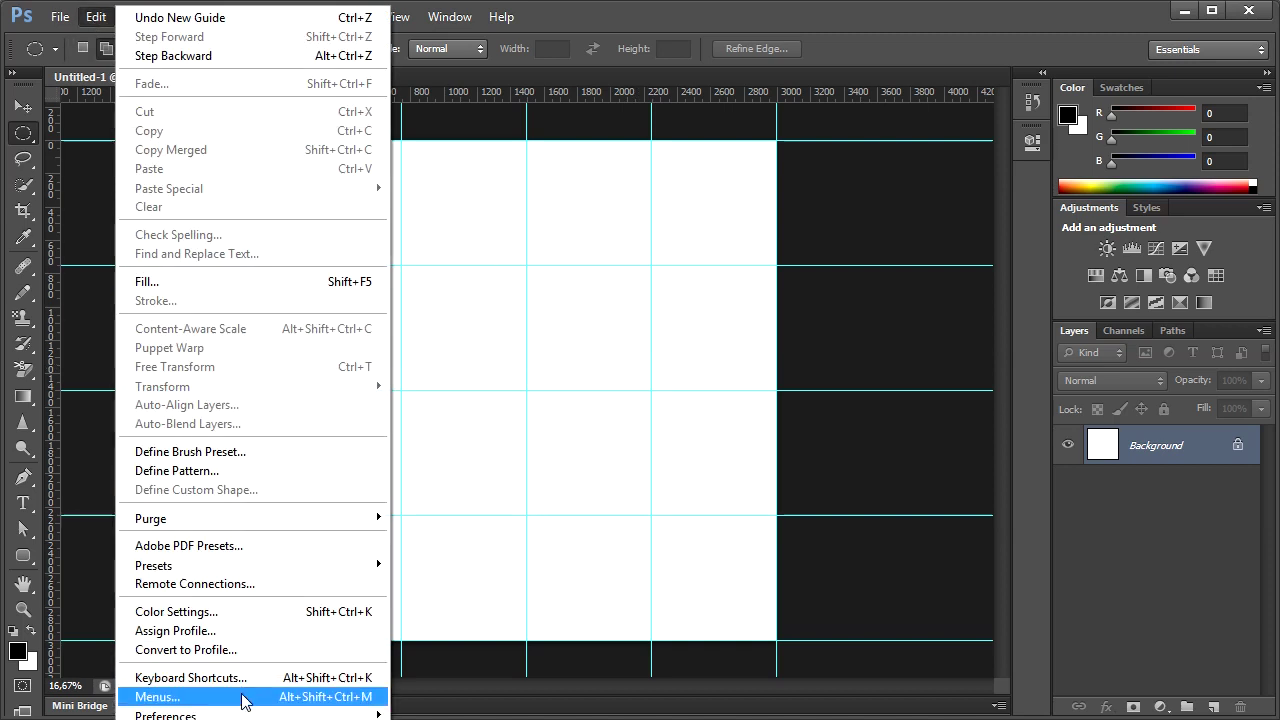
mouse_move(200, 713)
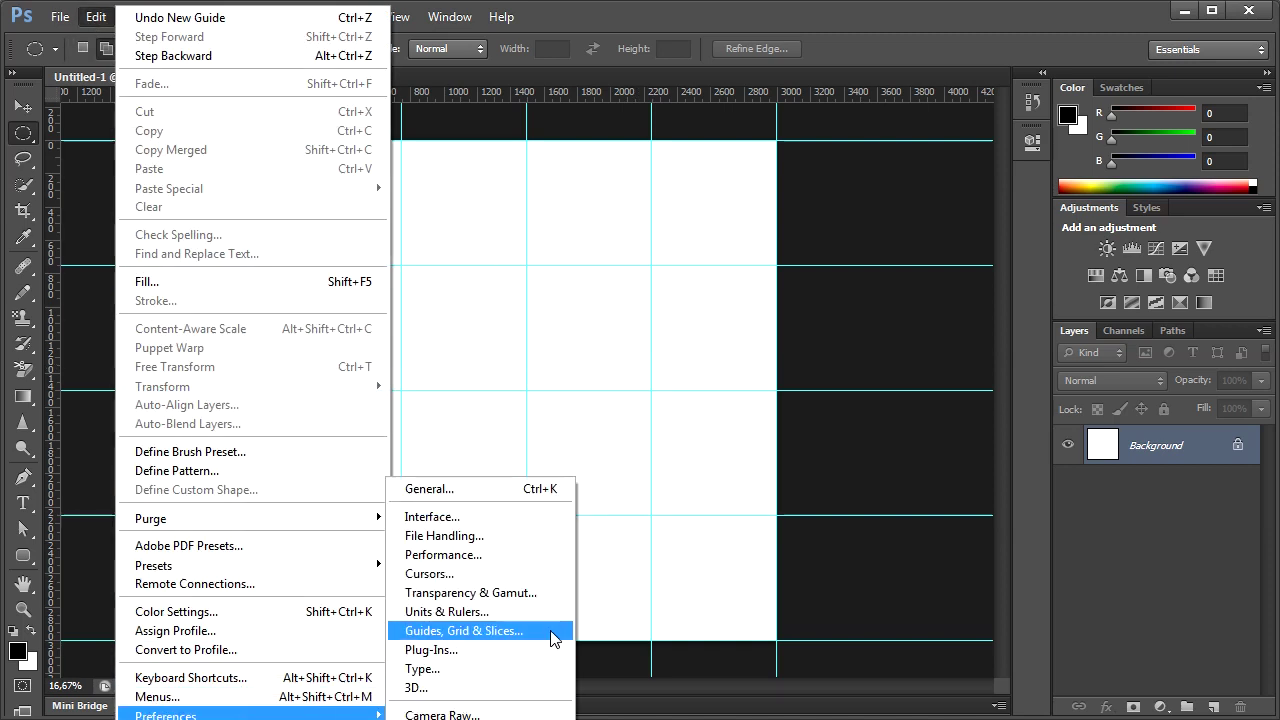
click(553, 631)
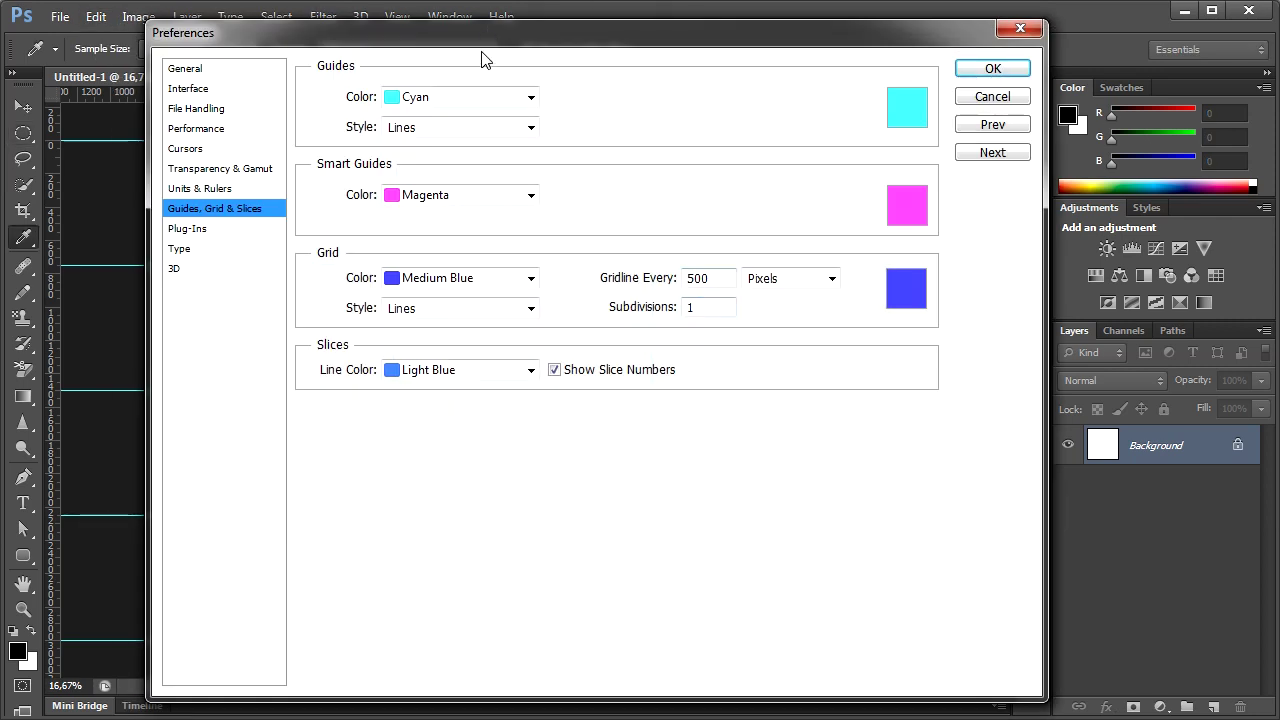
click(531, 97)
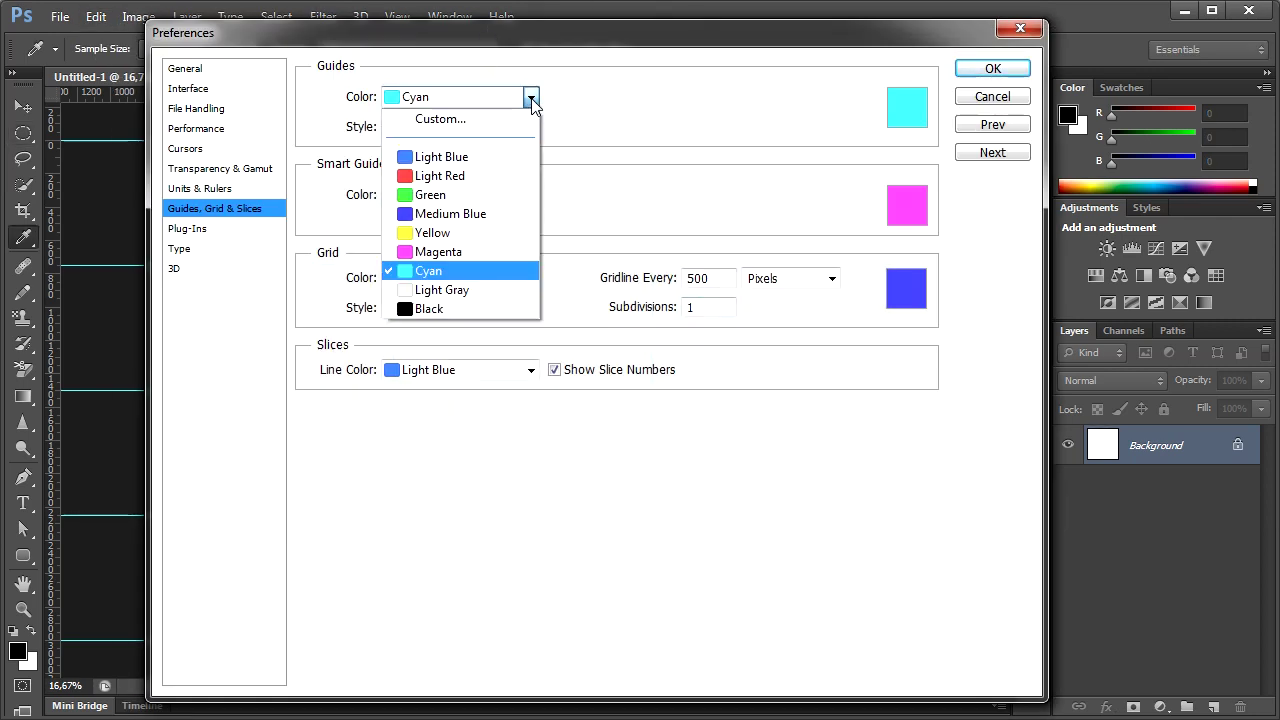
click(465, 157)
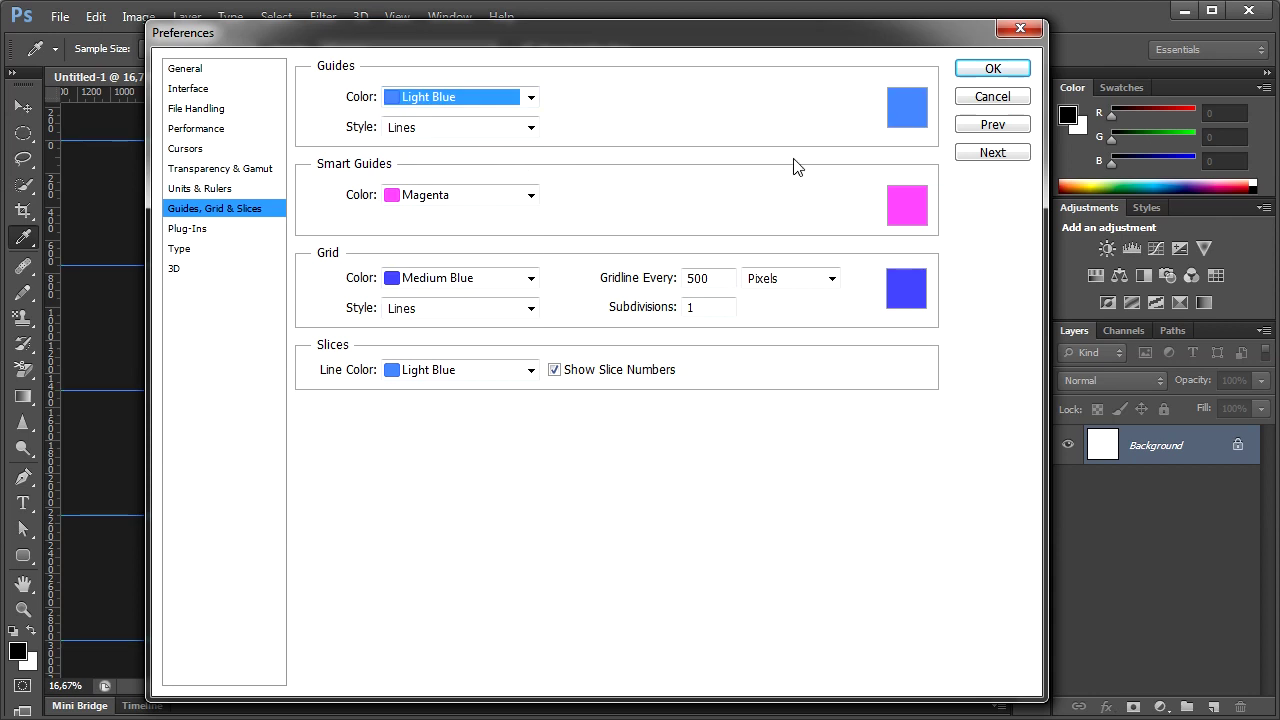
click(985, 72)
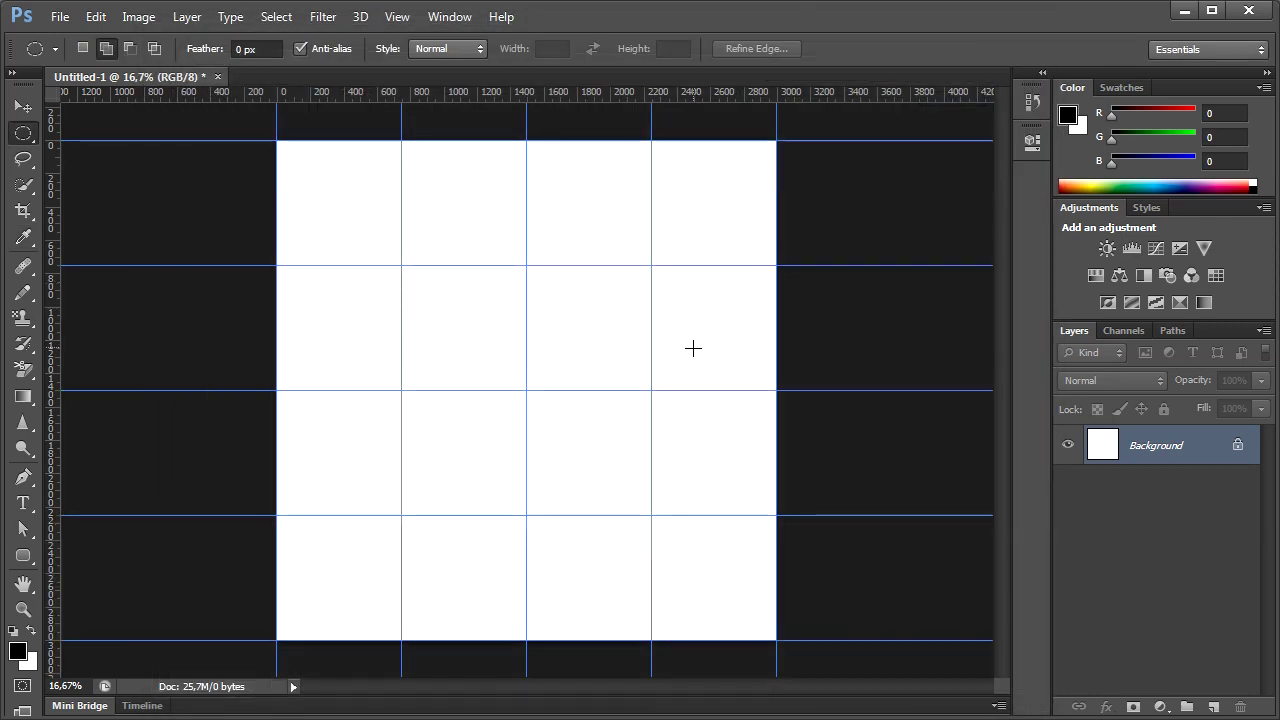
click(397, 16)
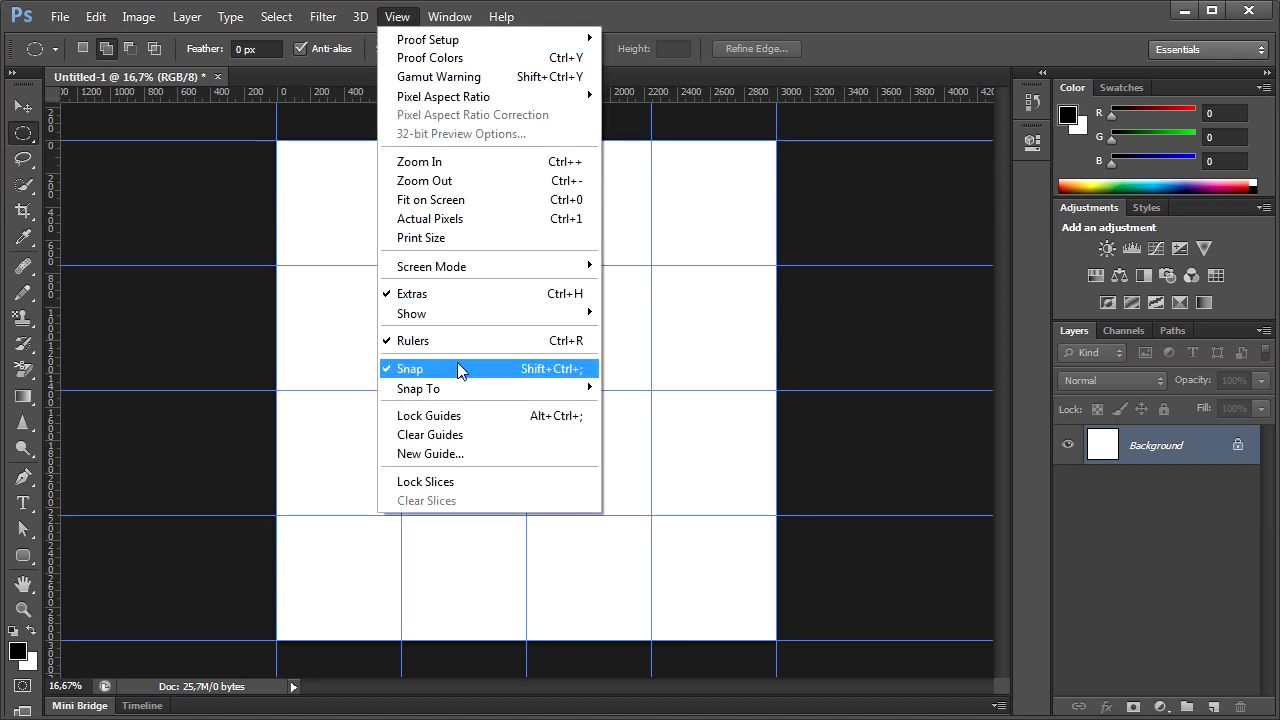
click(440, 454)
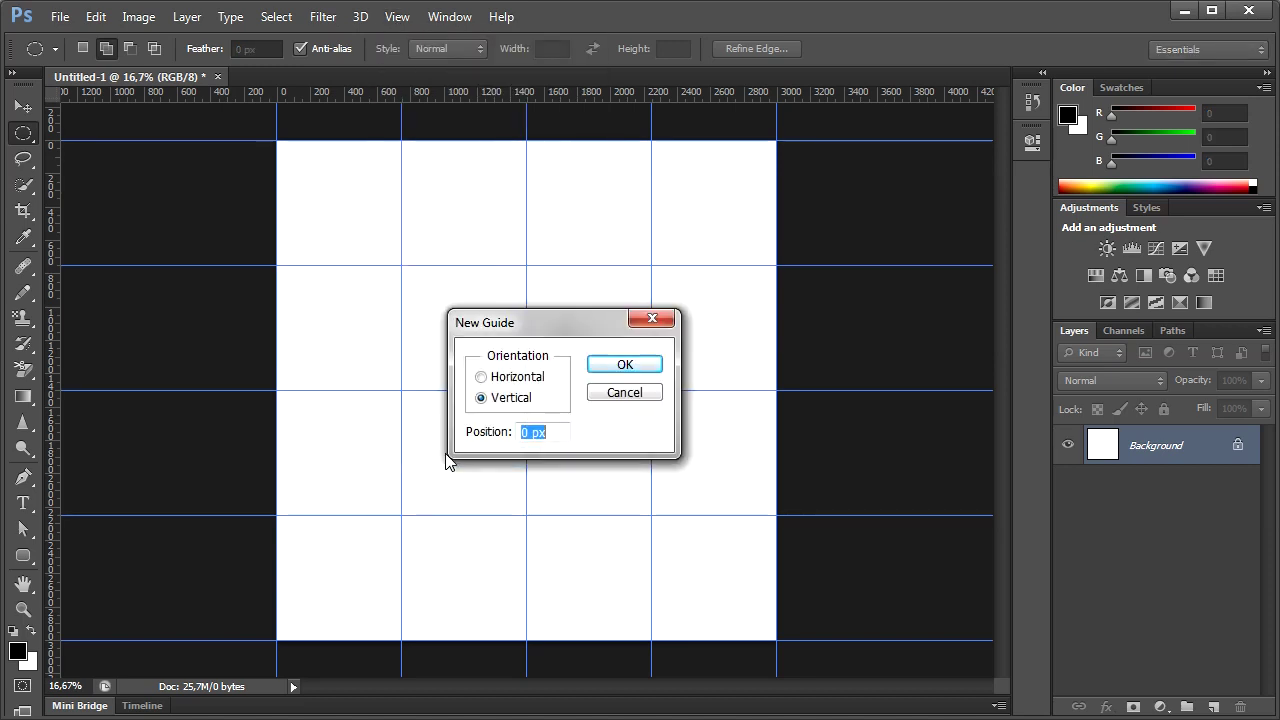
text(500)
click(625, 366)
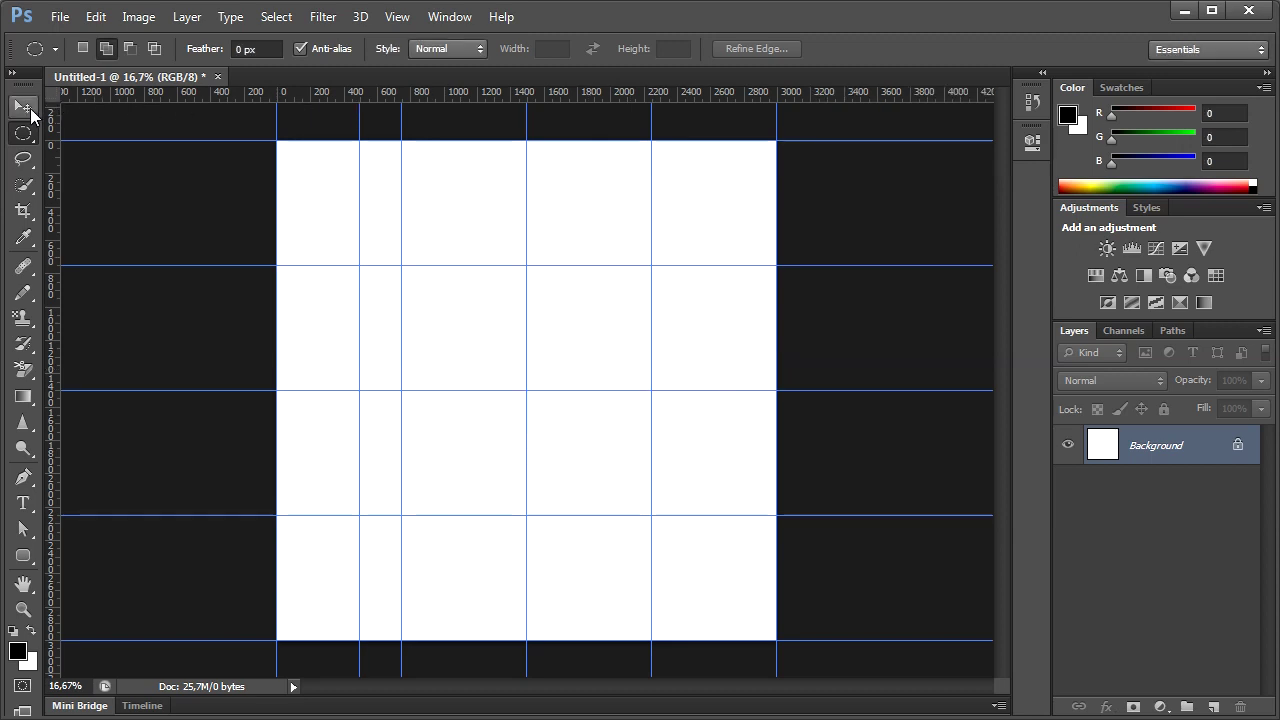
click(31, 115)
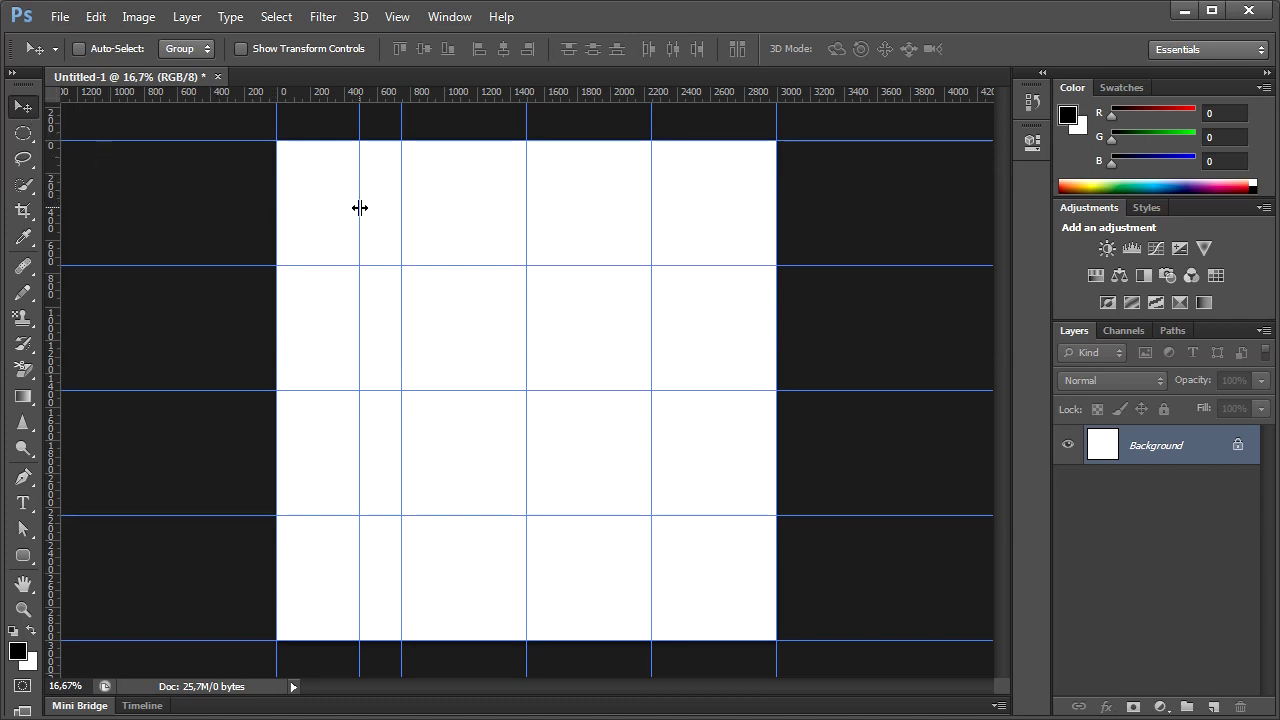
drag(359, 211, 719, 240)
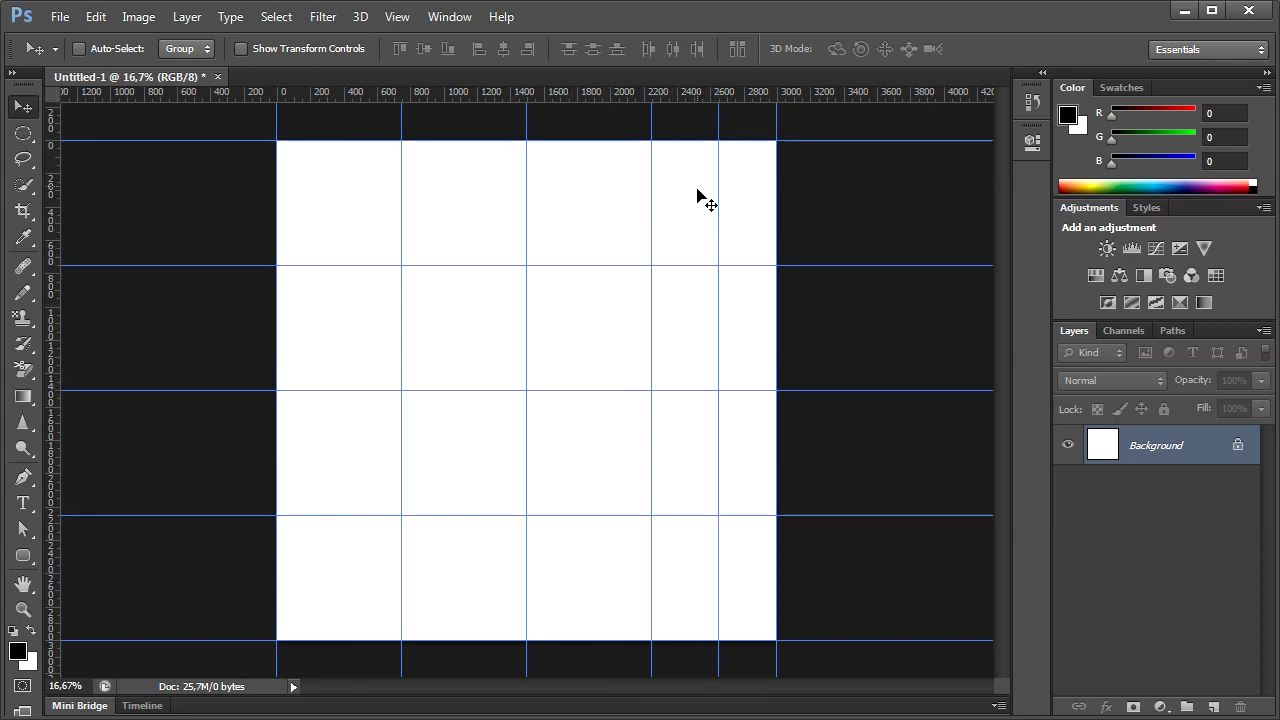
drag(720, 180, 843, 89)
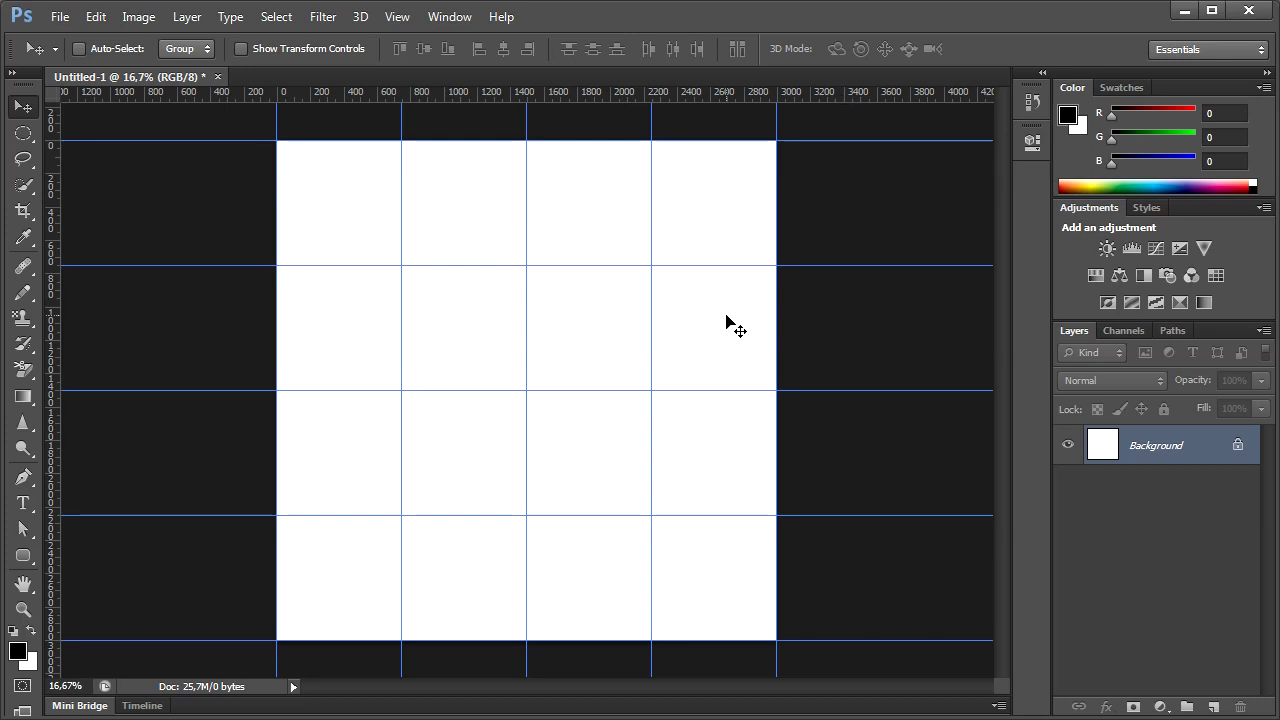
click(399, 22)
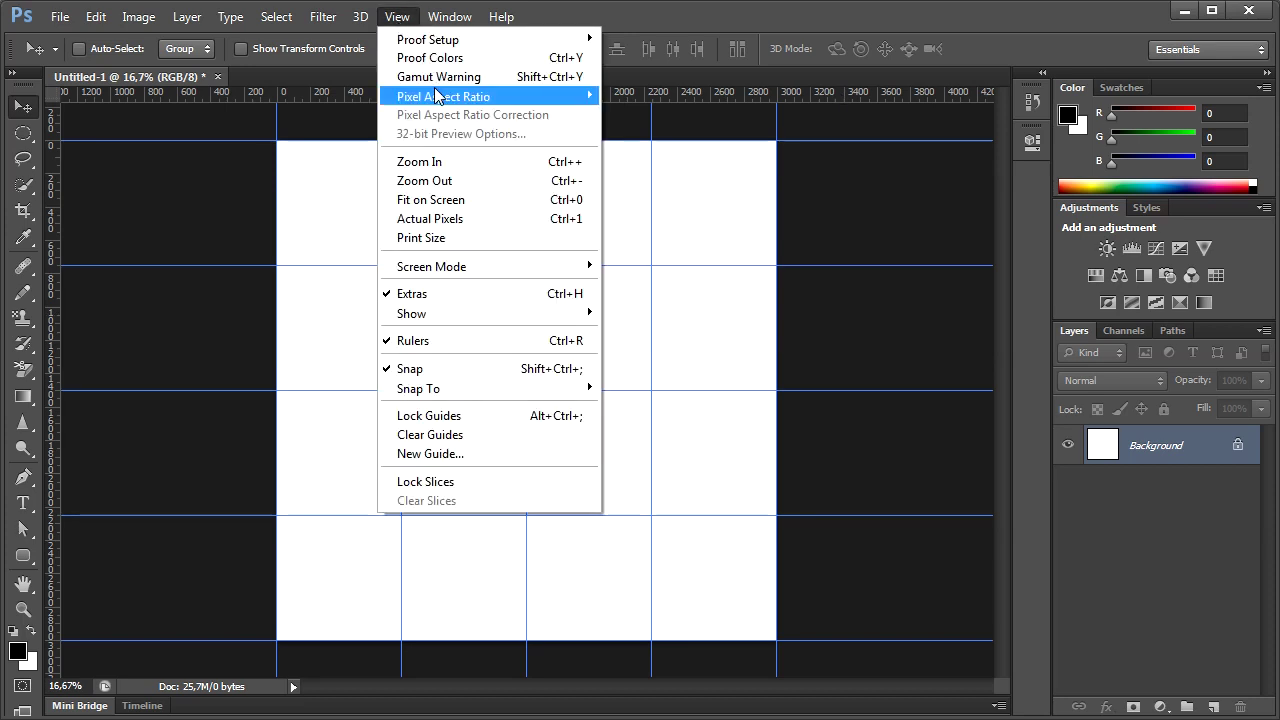
Lock the guides and enable View > Snap To > Guides.
click(499, 416)
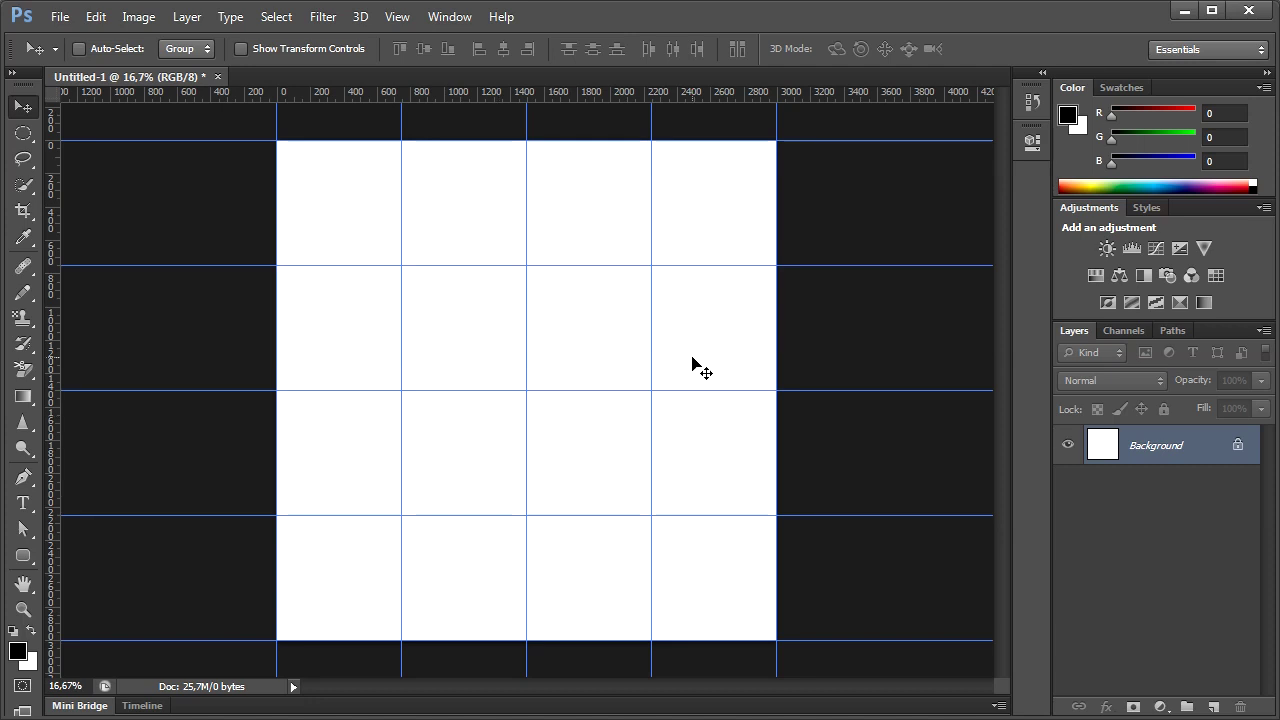
click(402, 22)
mouse_move(418, 388)
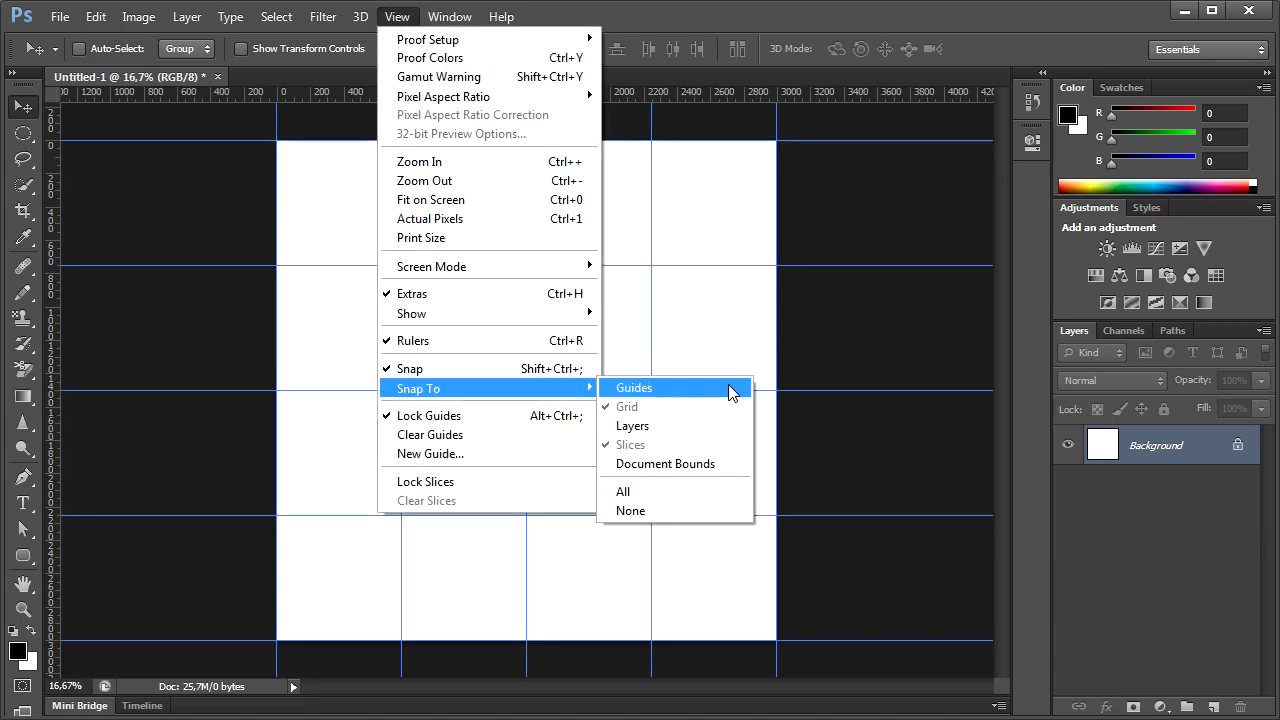
click(731, 391)
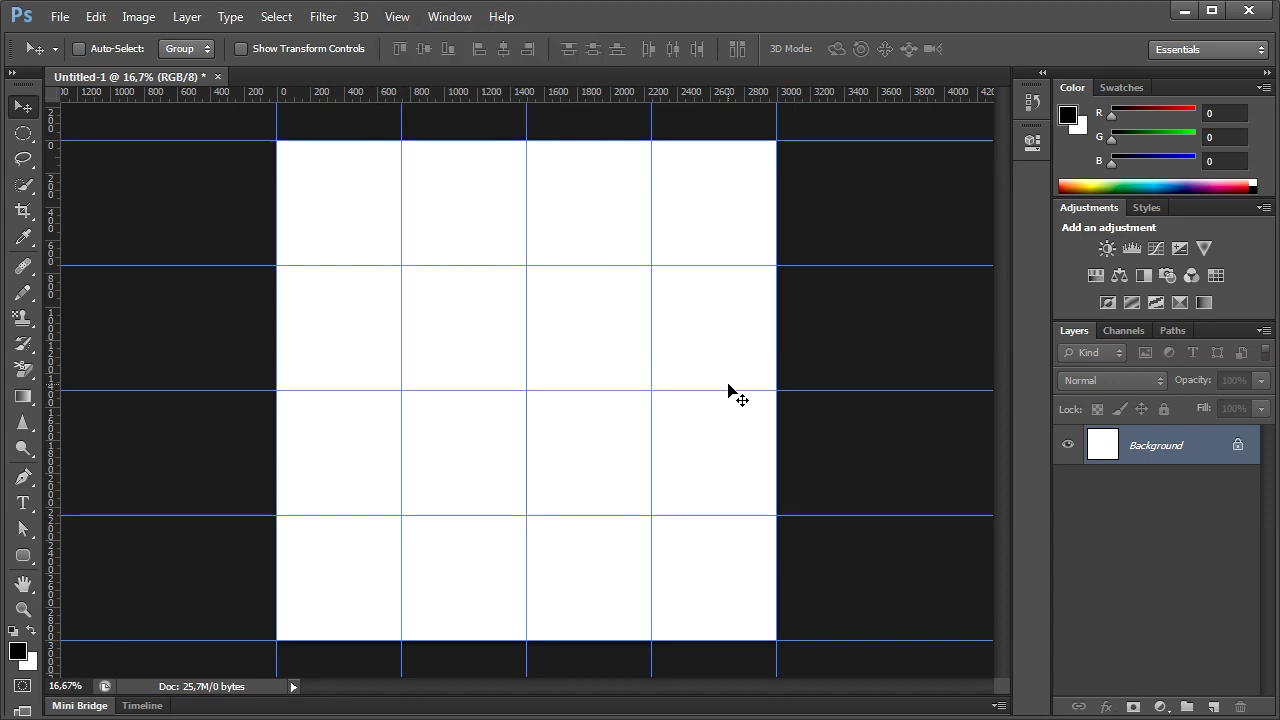